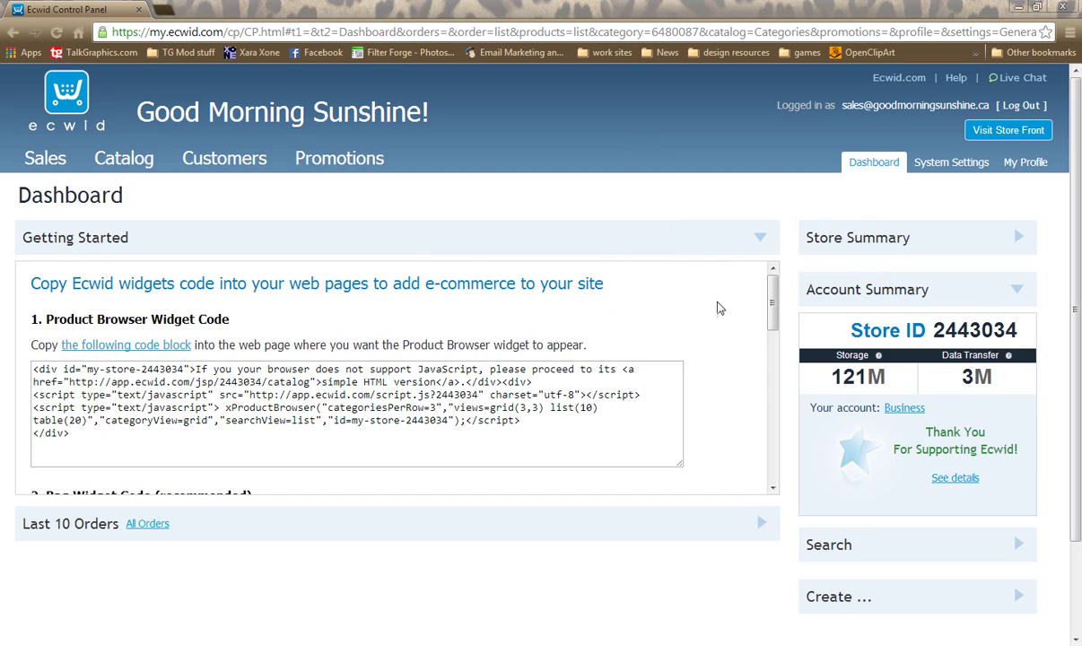
pyautogui.moveTo(773, 281)
pyautogui.mouseDown()
pyautogui.moveTo(771, 435)
pyautogui.moveTo(774, 277)
pyautogui.mouseUp()
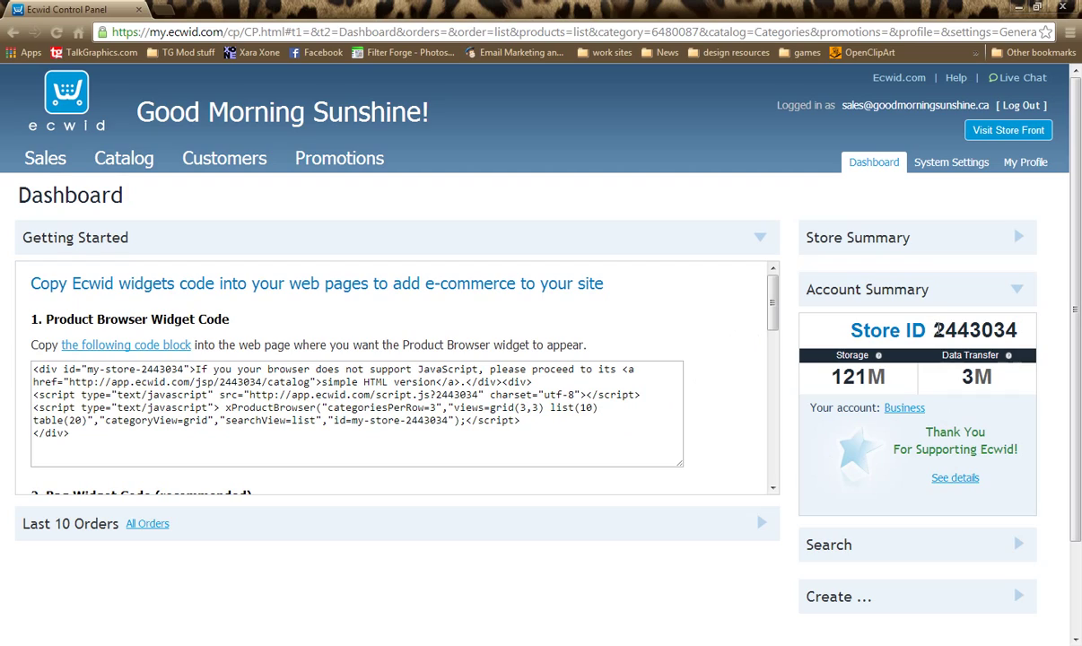
pyautogui.moveTo(932, 330); pyautogui.dragTo(1018, 328)
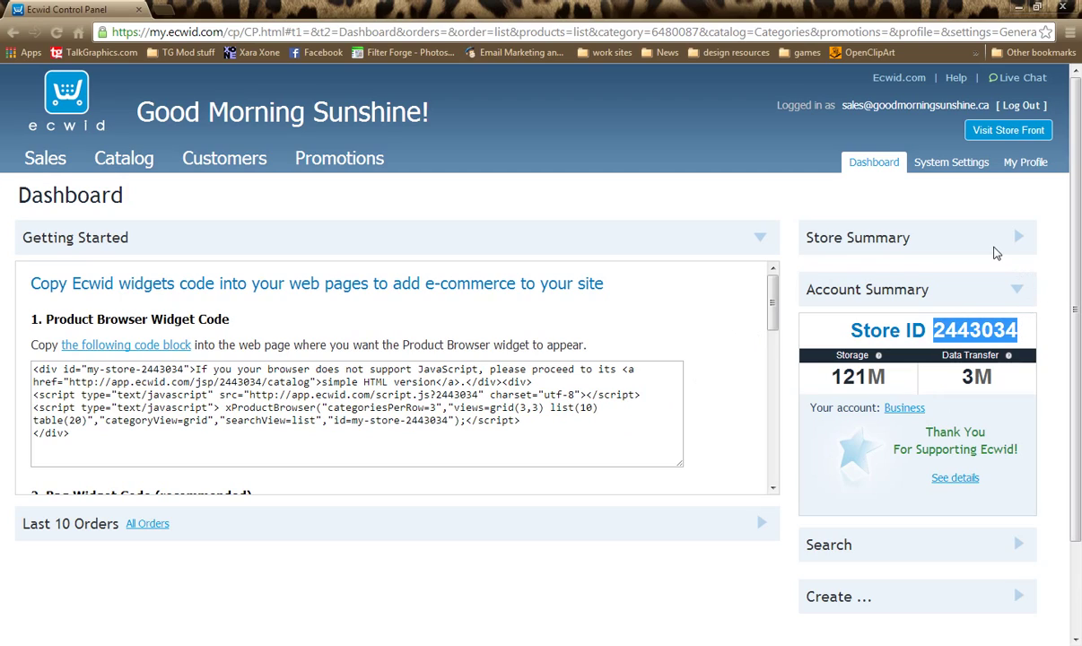
pyautogui.click(618, 209)
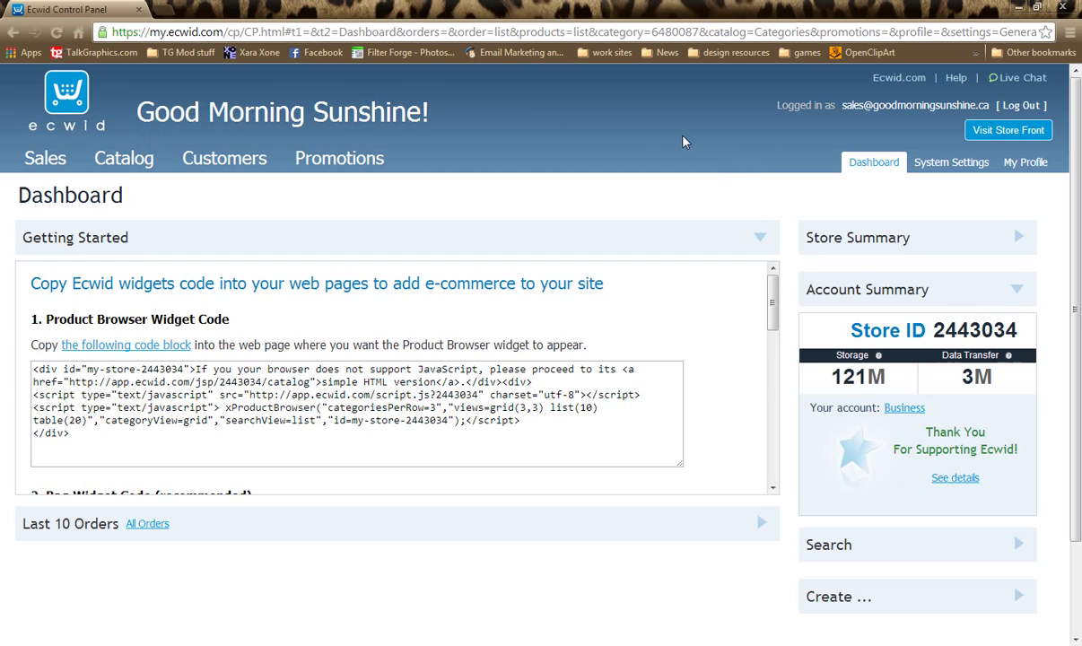
# Open System Settings and scroll through the General Store Profile page, showing the Canada/Pacific time zone.
pyautogui.click(944, 170)
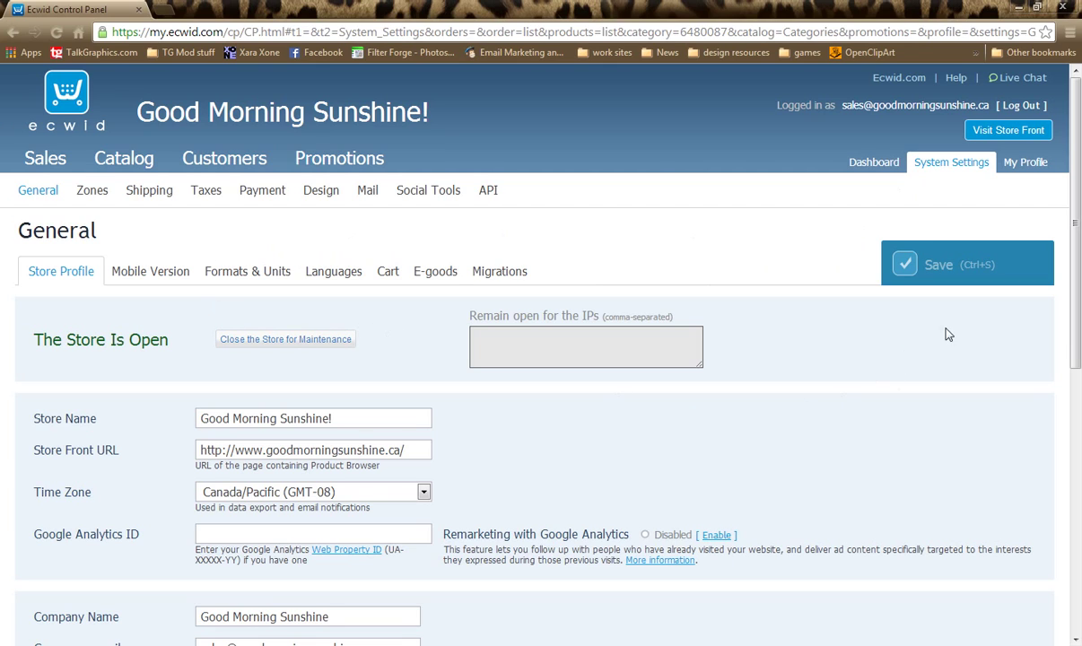
pyautogui.scroll(-2, 1068, 331)
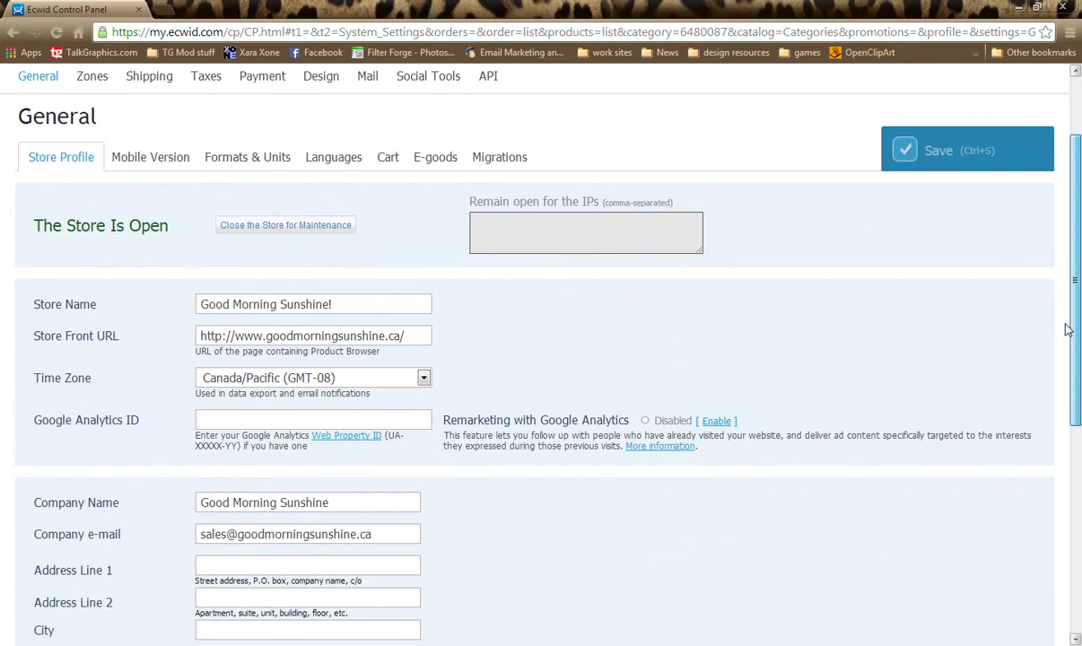
pyautogui.scroll(-1, 1066, 339)
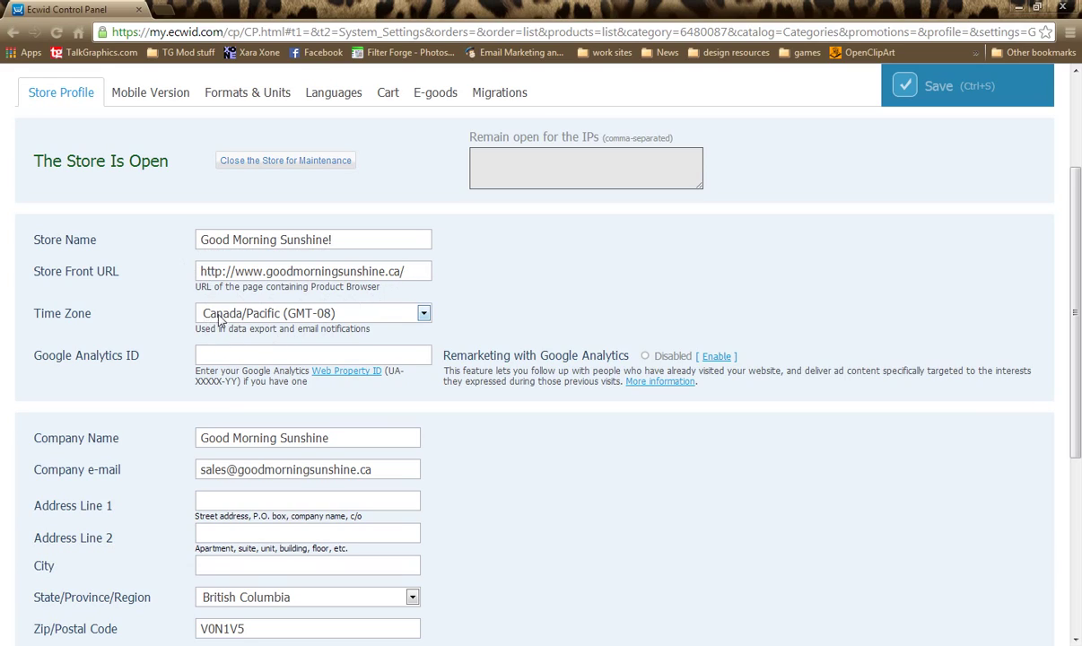
pyautogui.moveTo(1076, 233); pyautogui.dragTo(1069, 385)
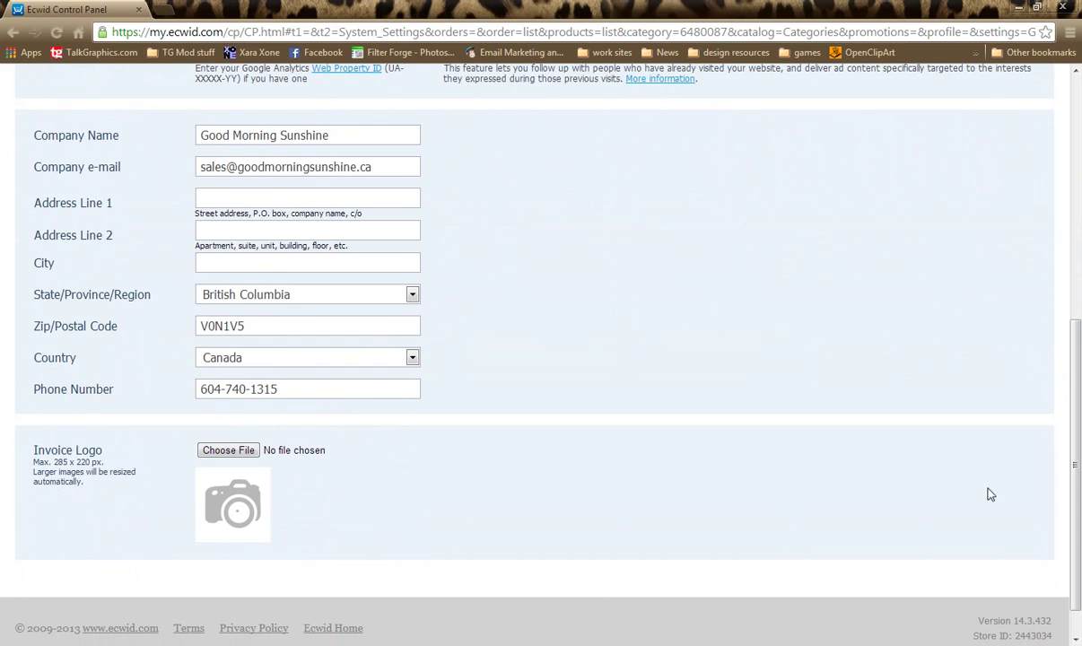
pyautogui.moveTo(1075, 406); pyautogui.dragTo(1080, 164)
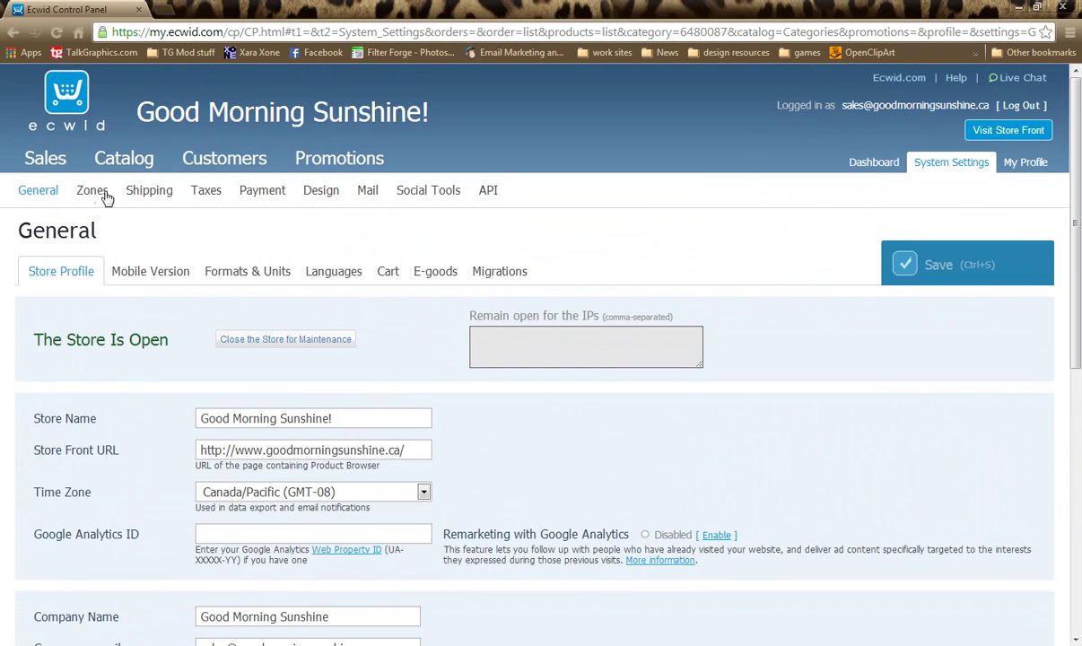
# Show Payment settings and check Credit card's PayPal Payments Standard account details.
pyautogui.click(261, 194)
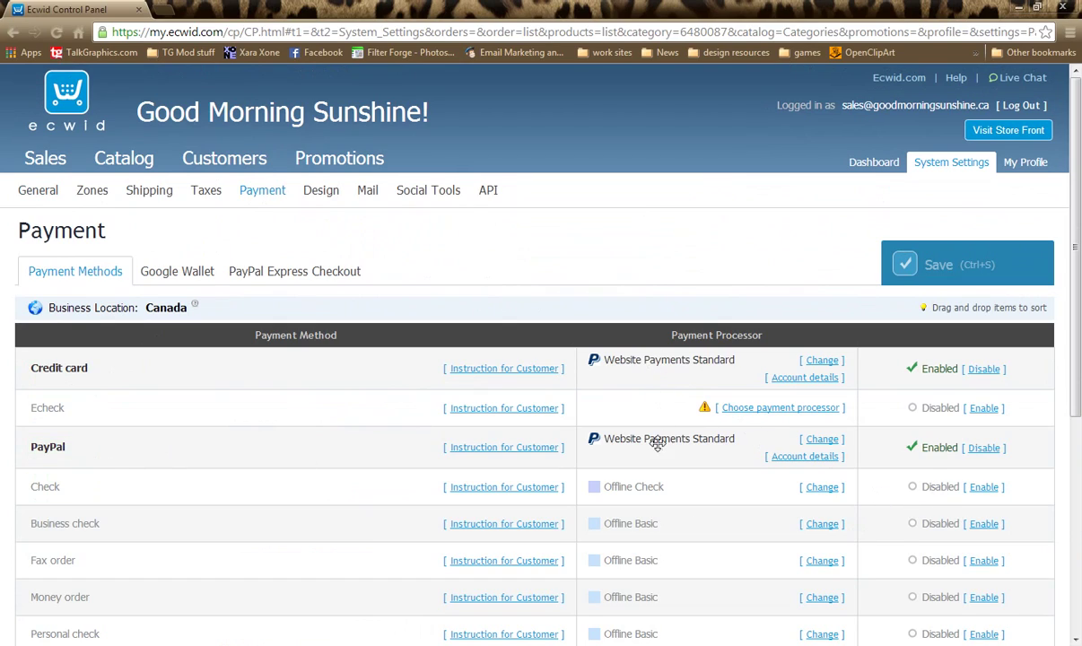
pyautogui.click(791, 385)
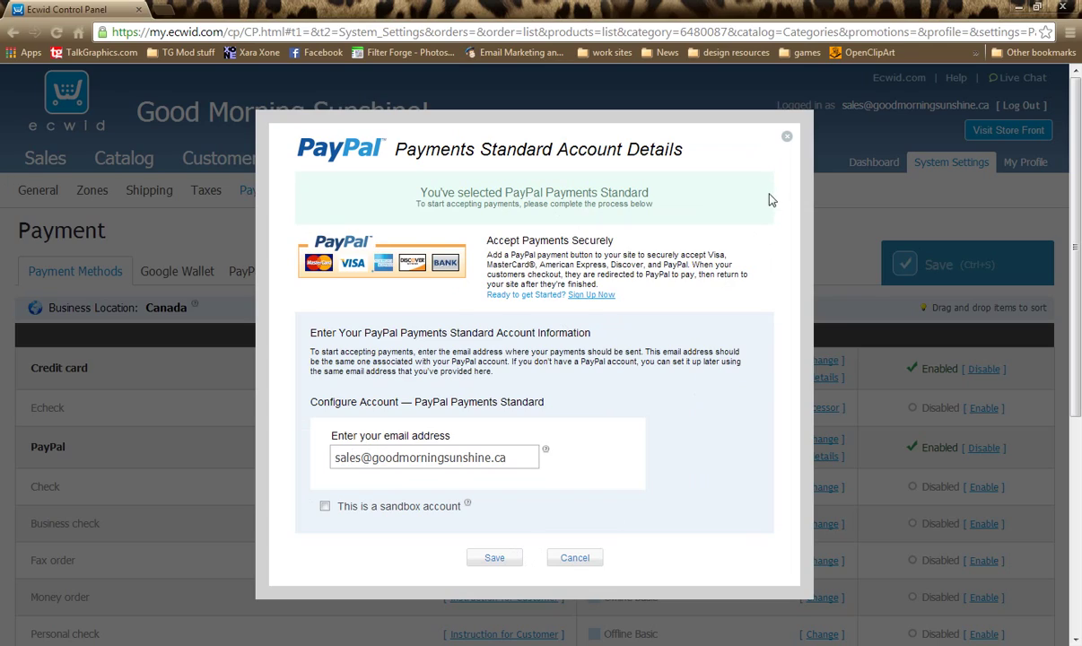
pyautogui.click(787, 142)
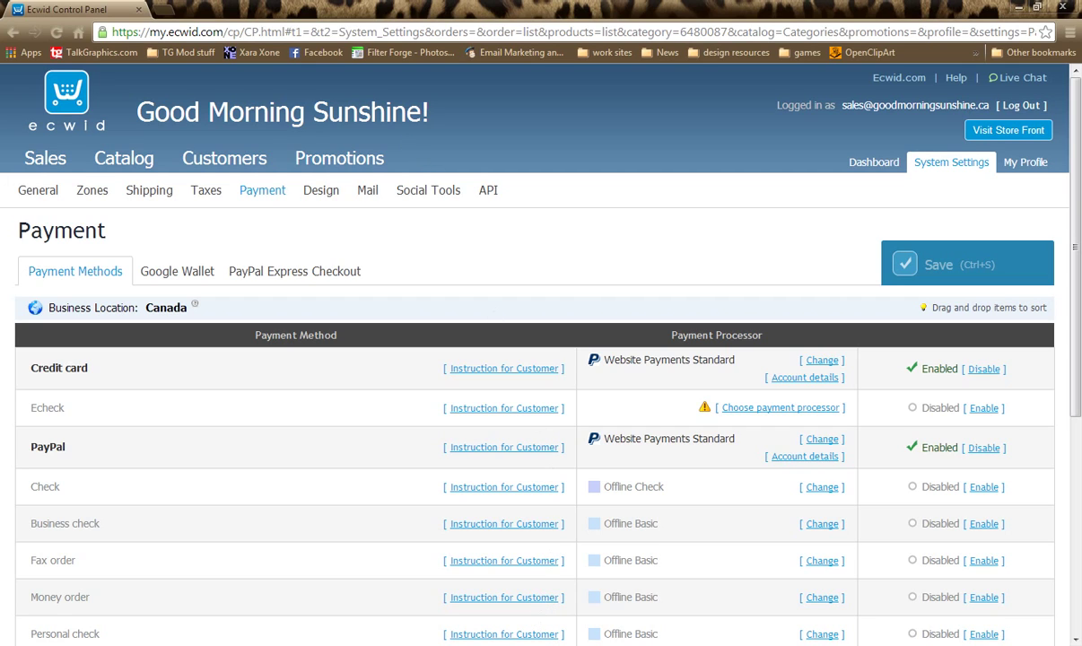
# Return to the GMSwebsite_August2013 design and pan the page left with the Push tool.
pyautogui.hotkey('alt', 'Tab')
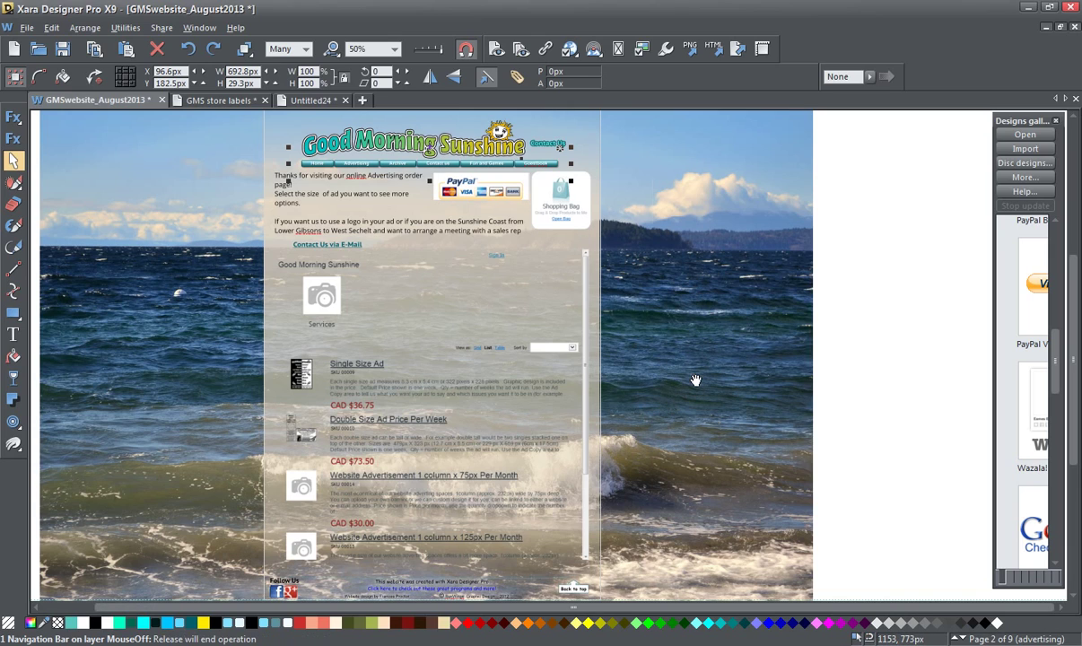
pyautogui.moveTo(684, 375); pyautogui.dragTo(424, 381)
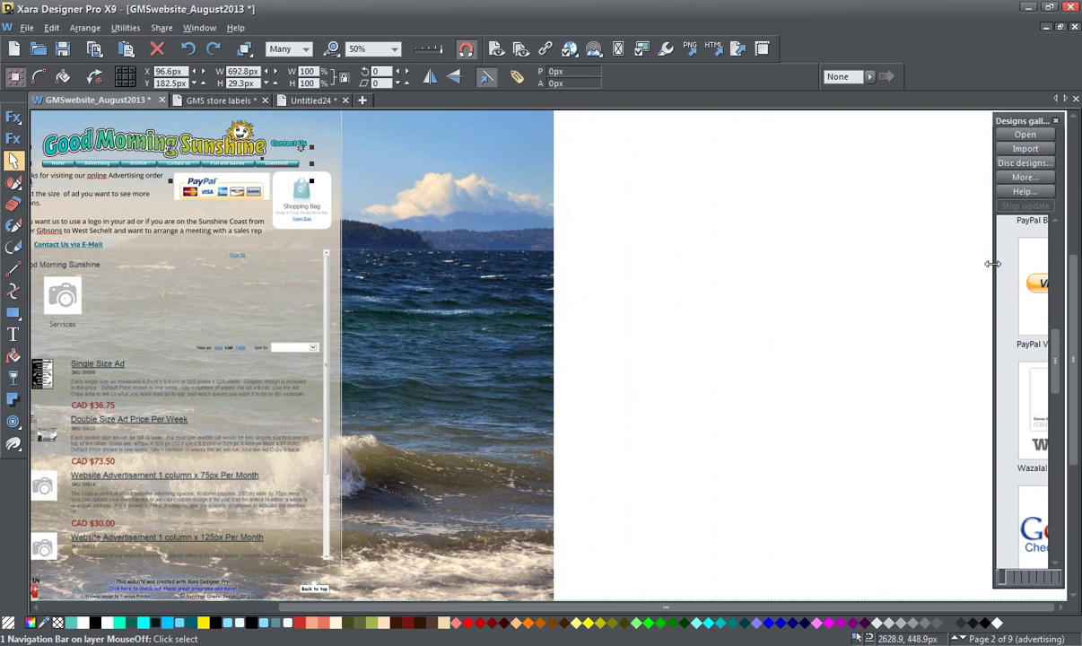
# Widen the Designs gallery and browse to the E-commerce (widgets) section.
pyautogui.moveTo(993, 263); pyautogui.dragTo(708, 265)
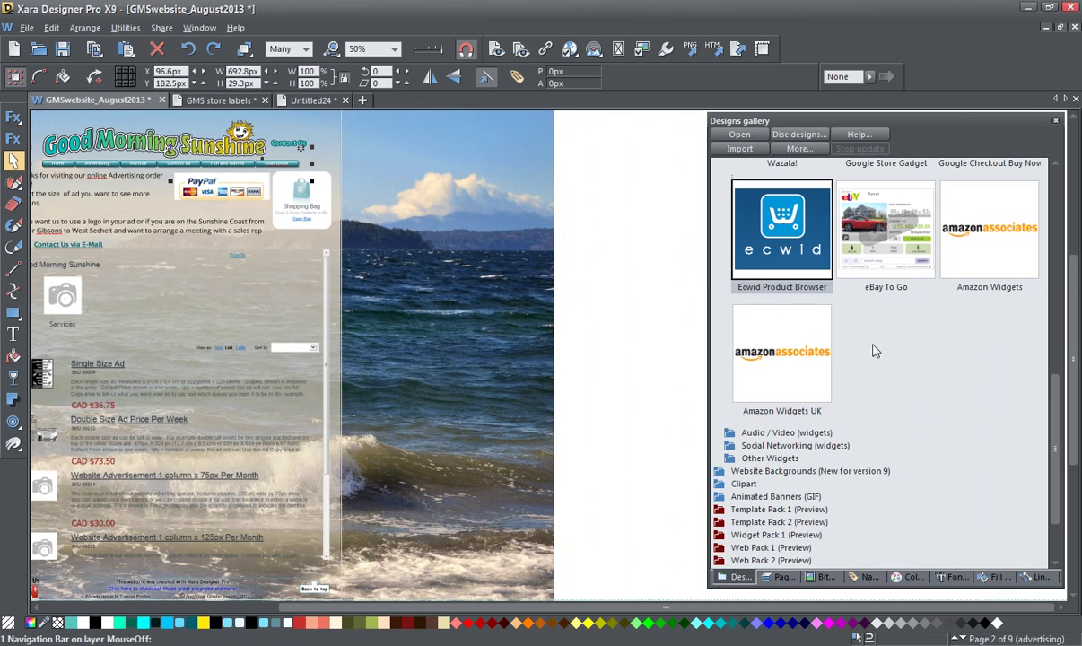
pyautogui.scroll(3, 1046, 449)
pyautogui.scroll(-1, 1074, 415)
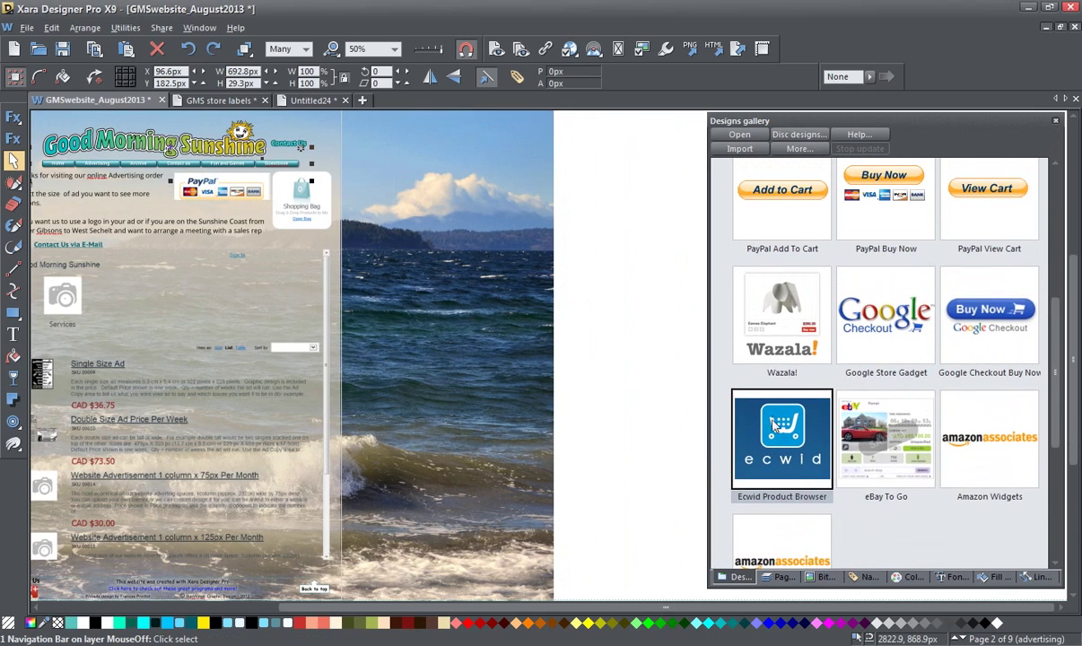
pyautogui.scroll(-5, 1062, 453)
pyautogui.moveTo(1061, 446); pyautogui.dragTo(1069, 234)
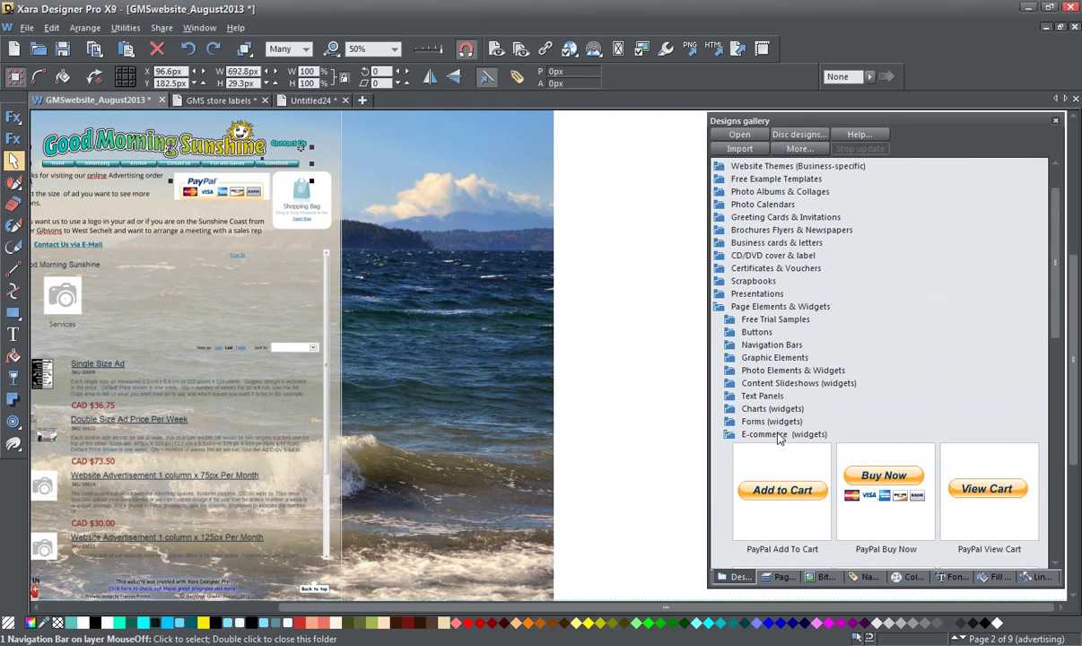
# Drag the Ecwid Product Browser widget onto the page.
pyautogui.scroll(-5, 762, 459)
pyautogui.click(762, 460)
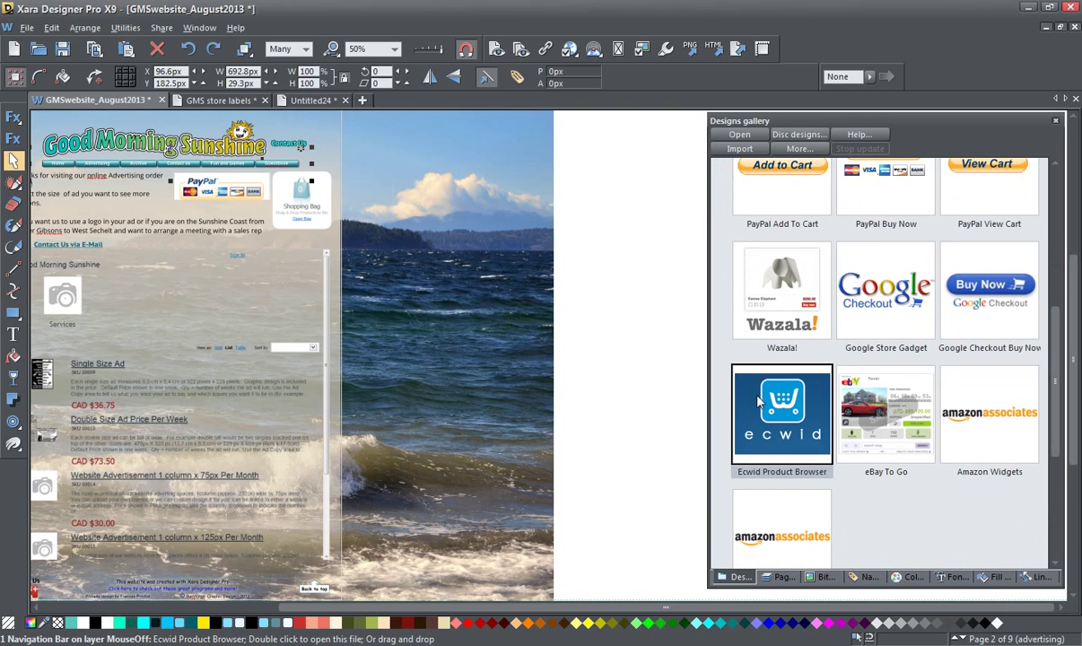
pyautogui.moveTo(762, 407); pyautogui.dragTo(553, 366)
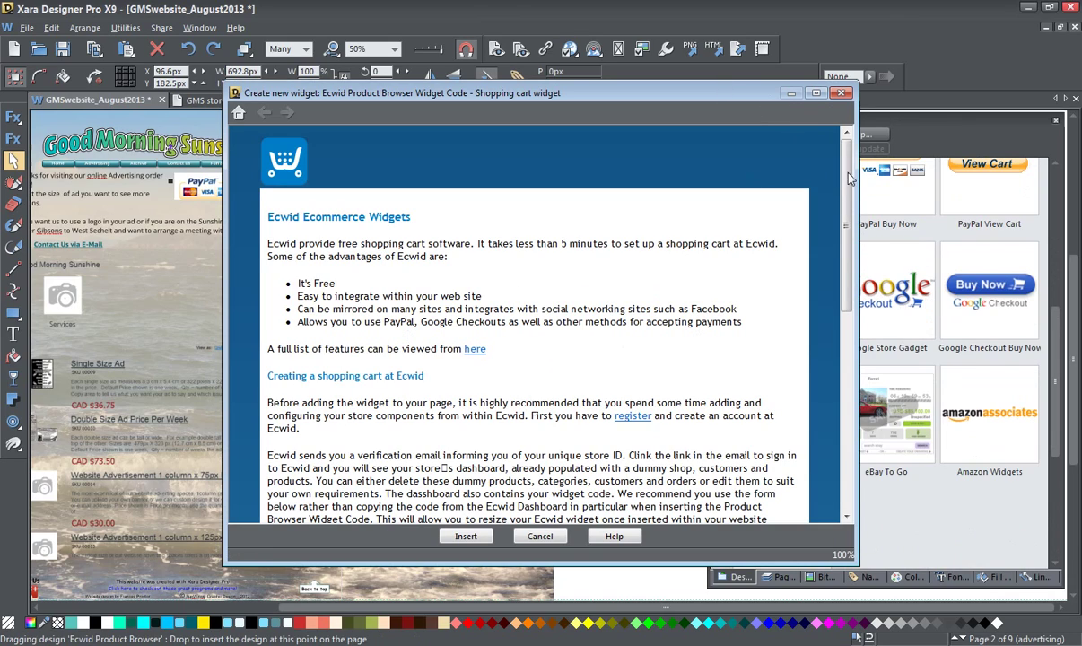
# Scroll the Create new widget dialog down to the empty Store ID and Shop Name fields.
pyautogui.moveTo(851, 174); pyautogui.dragTo(844, 355)
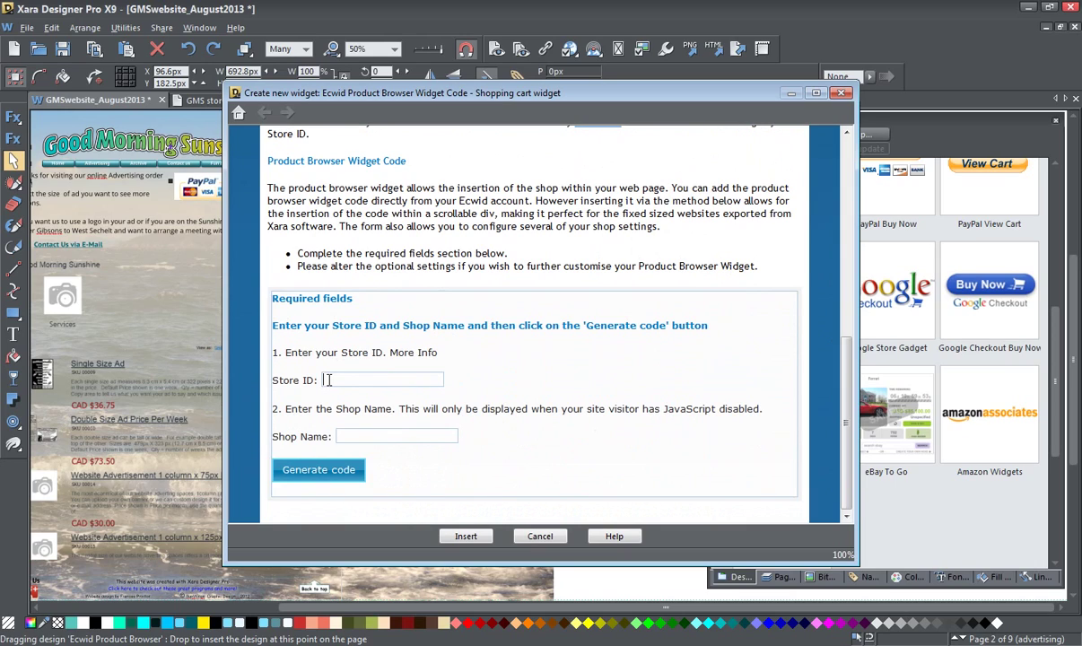
# Paste the Store ID, enter shop name 'Good Morning Sunshine!', and generate the widget code.
pyautogui.click(329, 380)
pyautogui.write('2443034')
pyautogui.click(342, 435)
pyautogui.write('Good Morning')
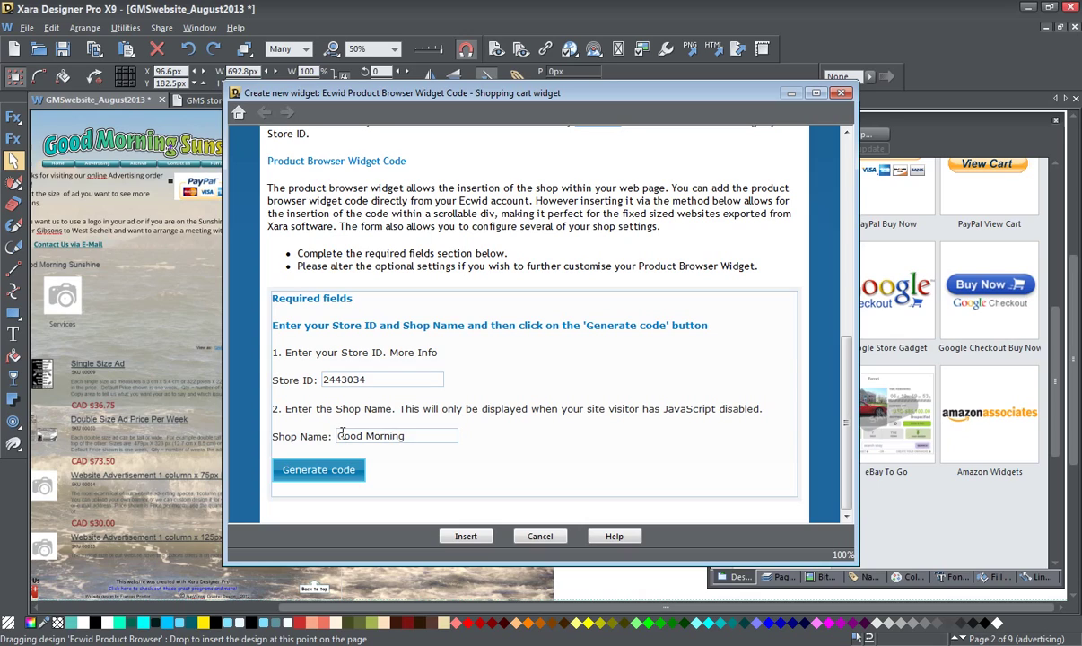
pyautogui.write(' Sunshine!')
pyautogui.click(309, 472)
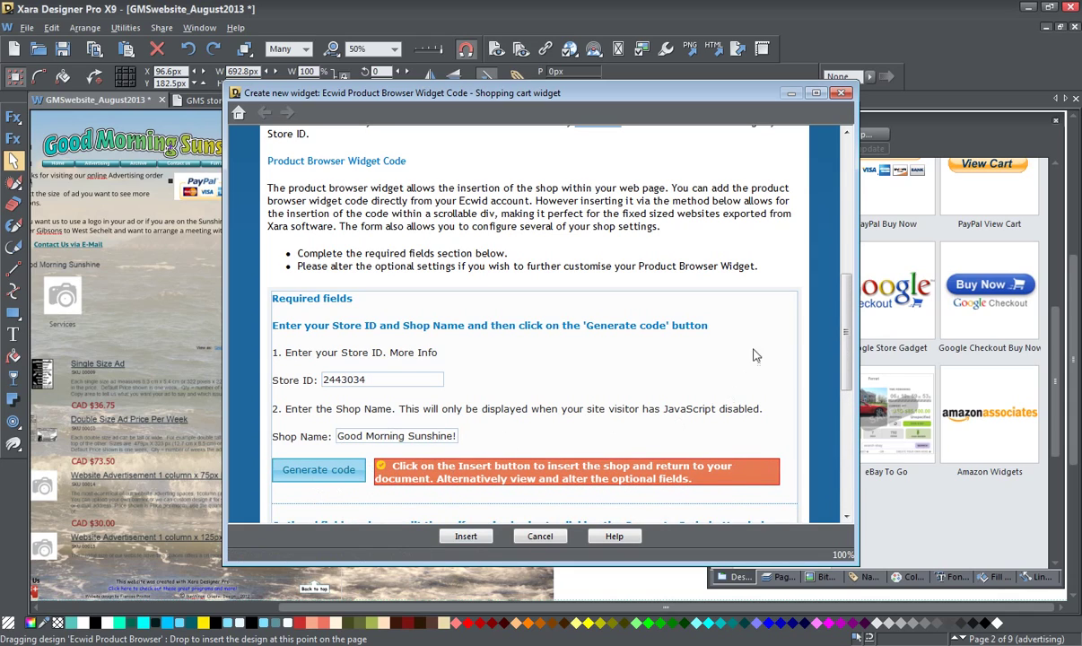
pyautogui.moveTo(844, 295); pyautogui.dragTo(844, 310)
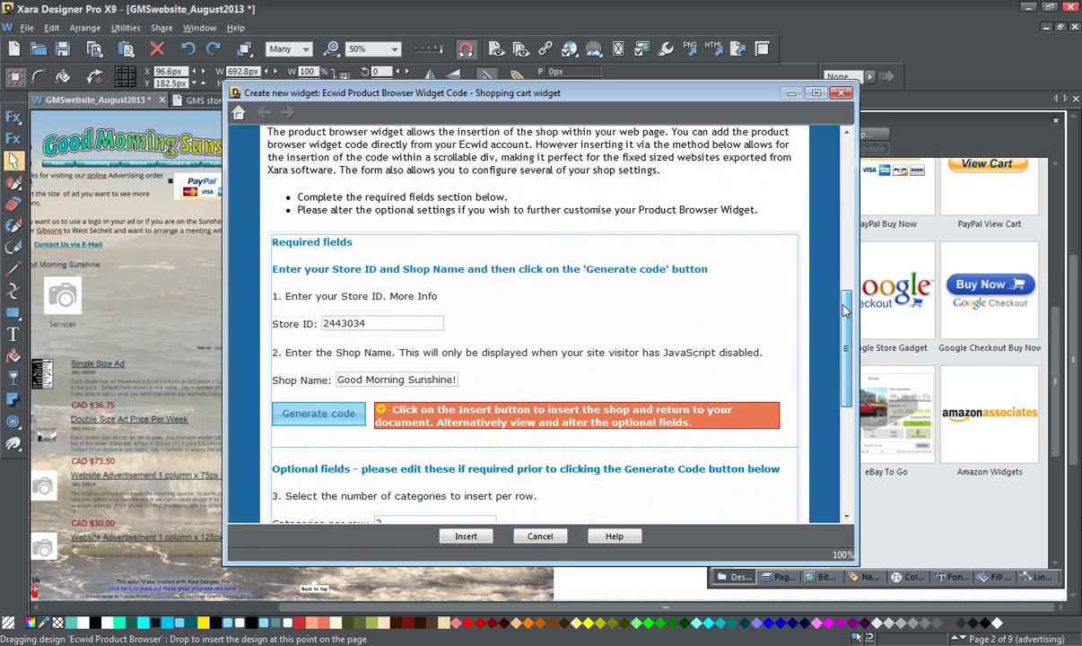
pyautogui.moveTo(844, 311); pyautogui.dragTo(850, 392)
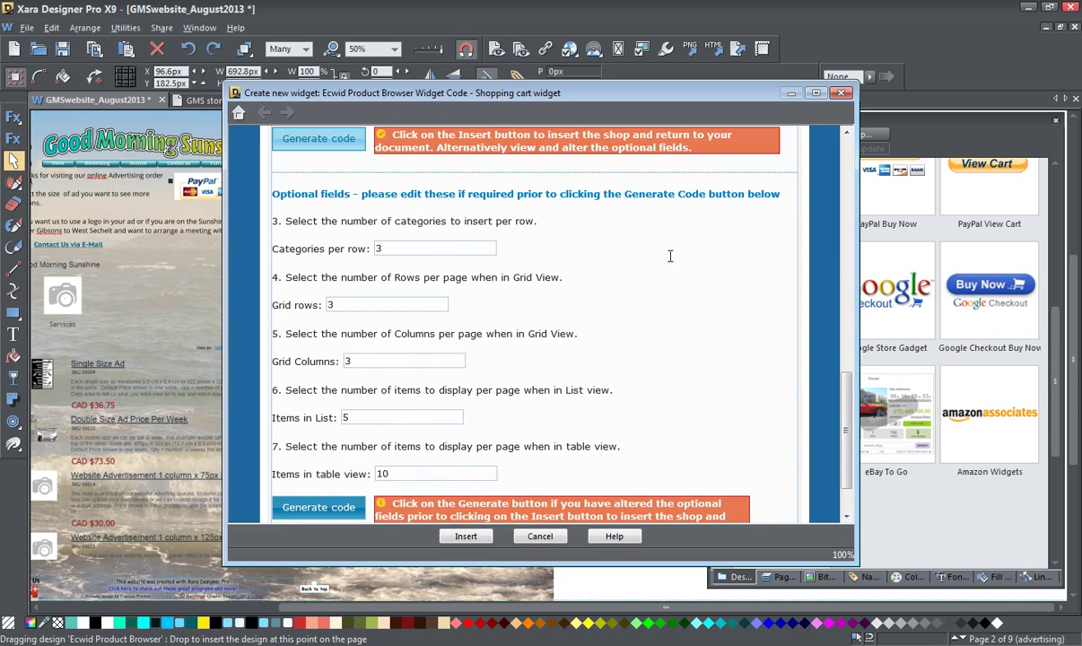
pyautogui.moveTo(847, 391)
pyautogui.mouseDown()
pyautogui.moveTo(847, 411)
pyautogui.moveTo(846, 375)
pyautogui.moveTo(846, 390)
pyautogui.mouseUp()
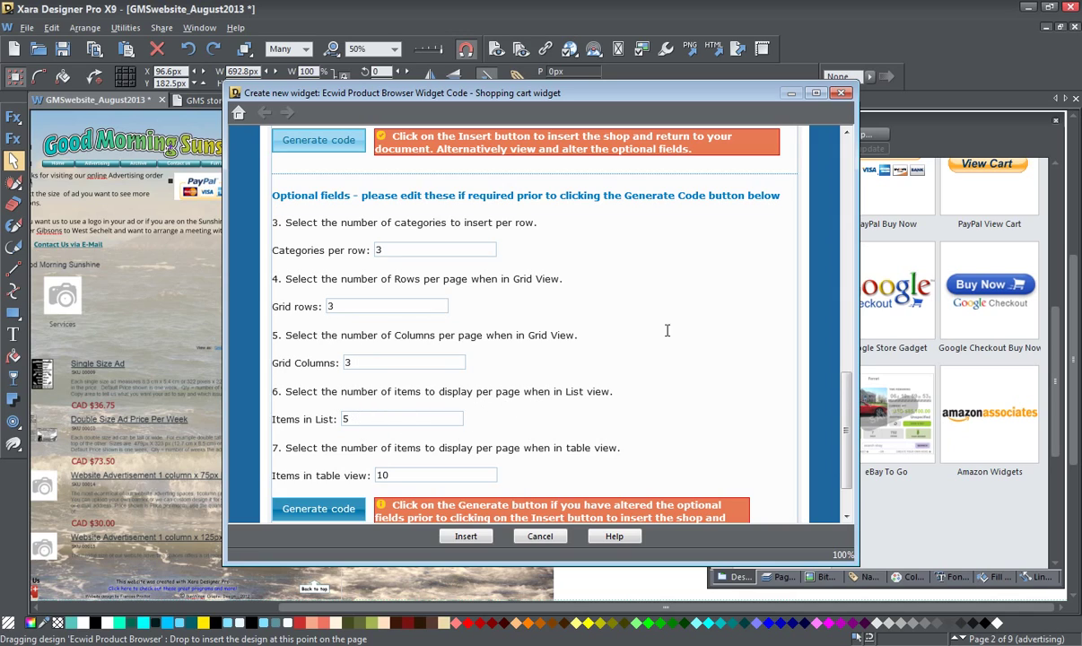
pyautogui.scroll(-2, 844, 423)
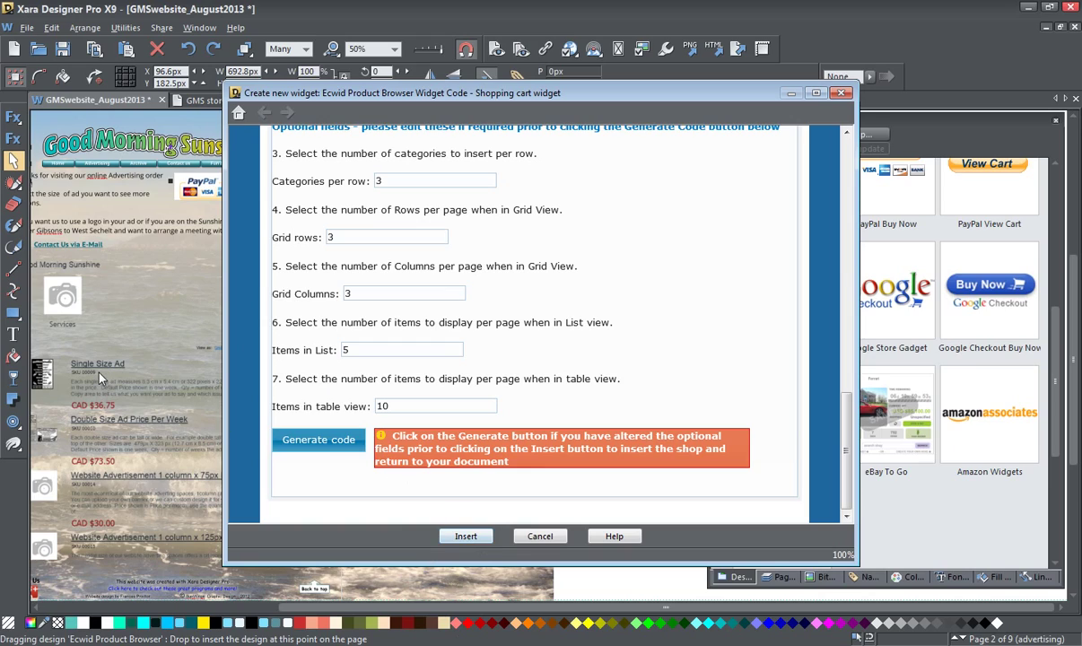
# Cancel the Ecwid widget dialog and launch a browser preview of the current web page.
pyautogui.click(550, 538)
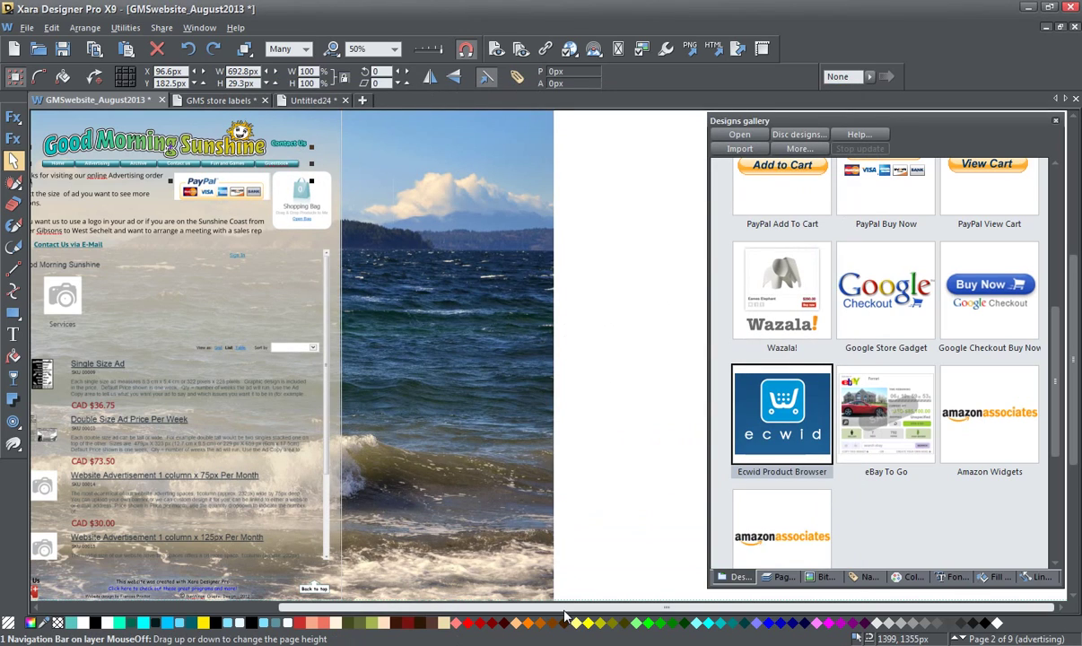
pyautogui.moveTo(558, 608); pyautogui.dragTo(426, 608)
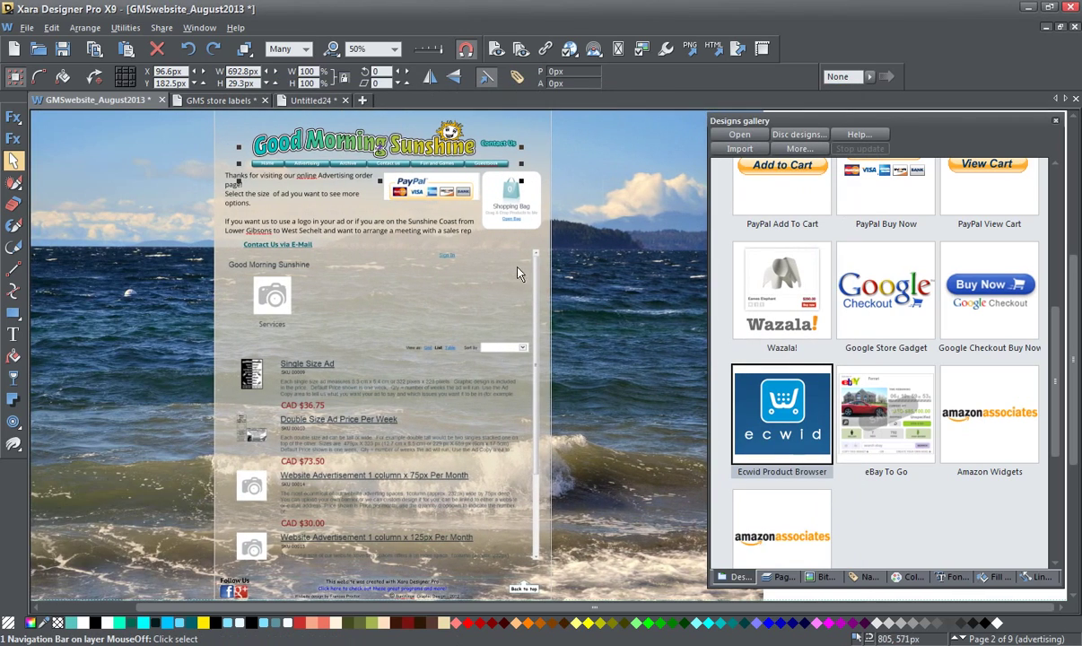
pyautogui.click(497, 48)
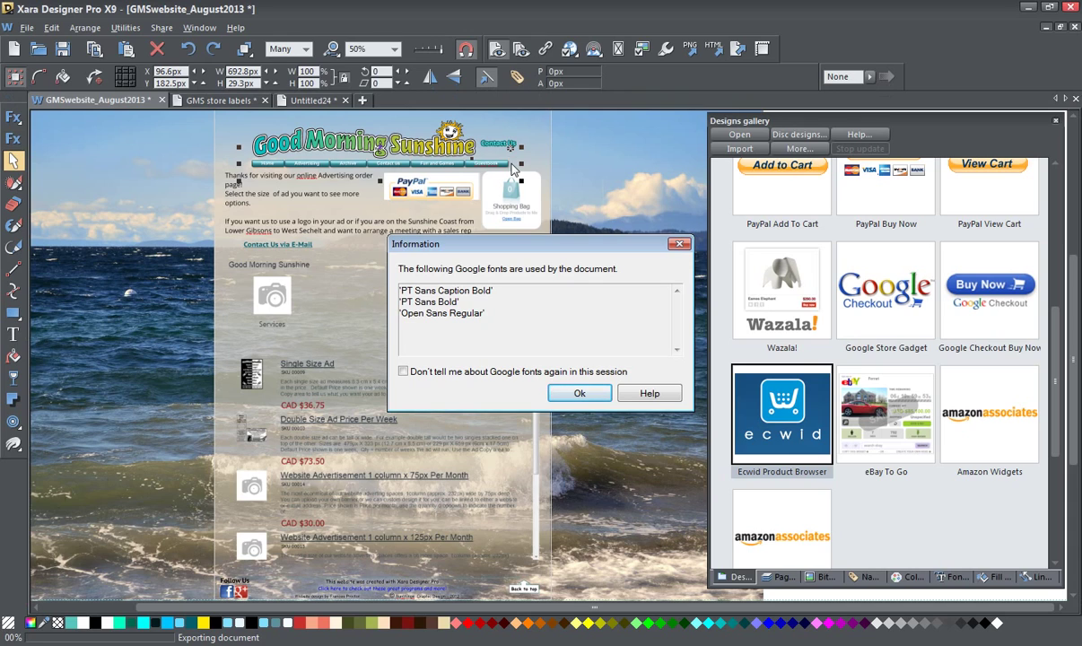
# Dismiss the Google fonts notice and display the Services products in Grid view.
pyautogui.click(580, 394)
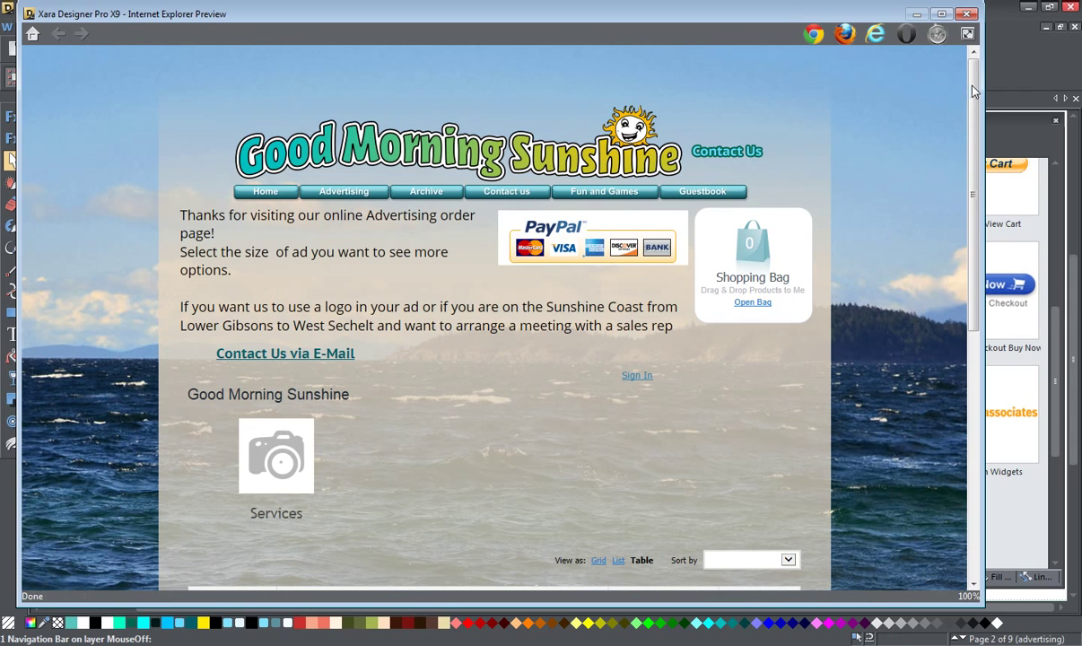
pyautogui.moveTo(978, 88); pyautogui.dragTo(958, 270)
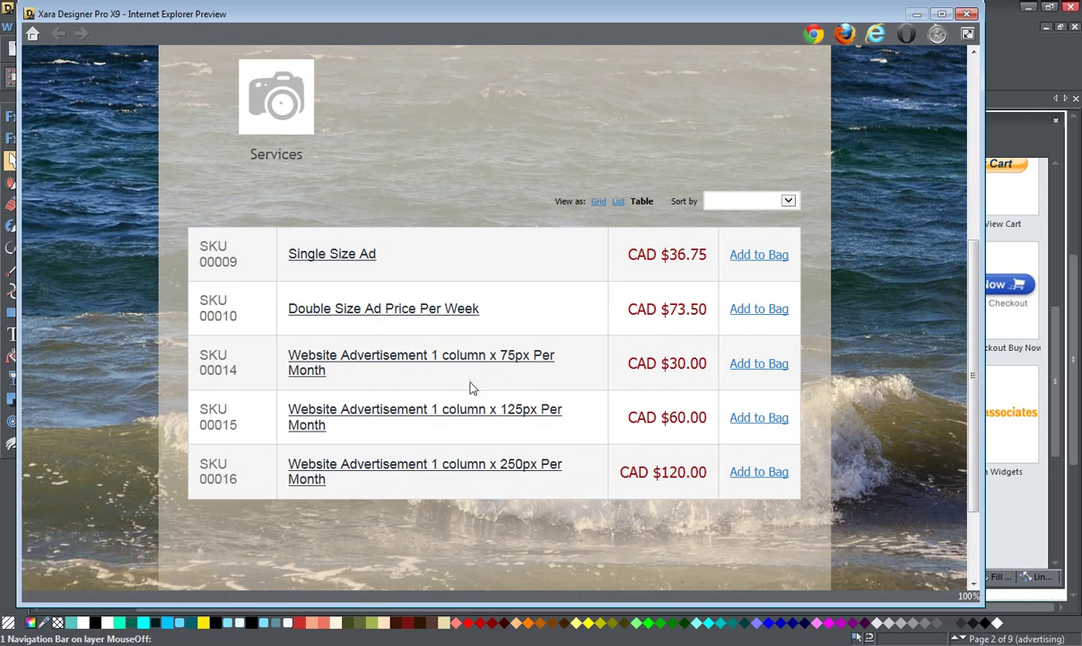
pyautogui.click(619, 205)
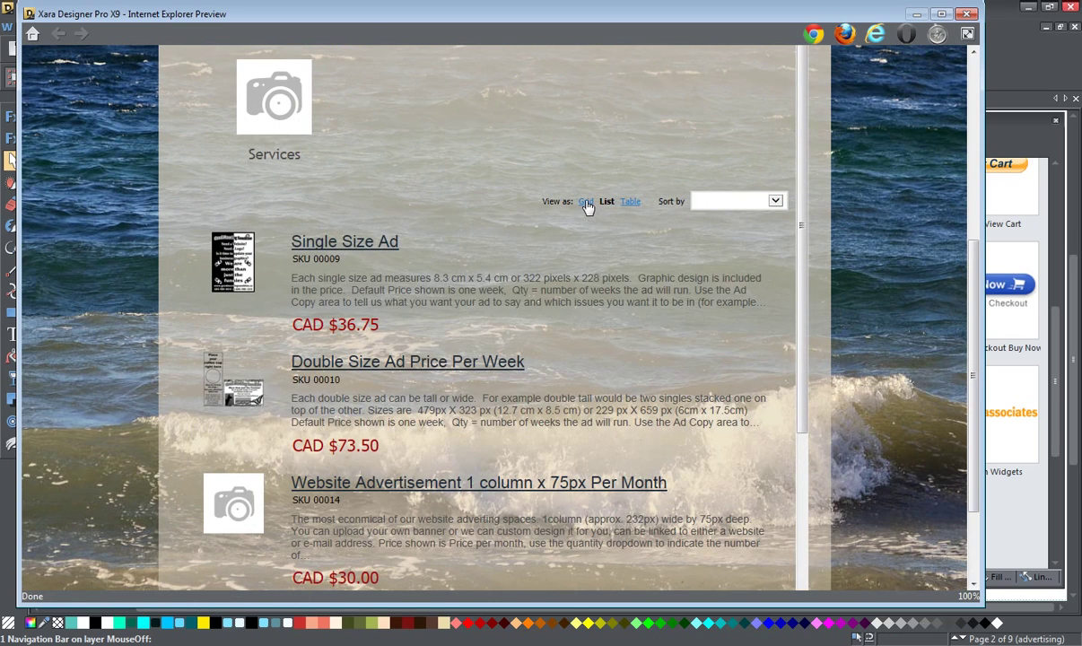
pyautogui.click(586, 204)
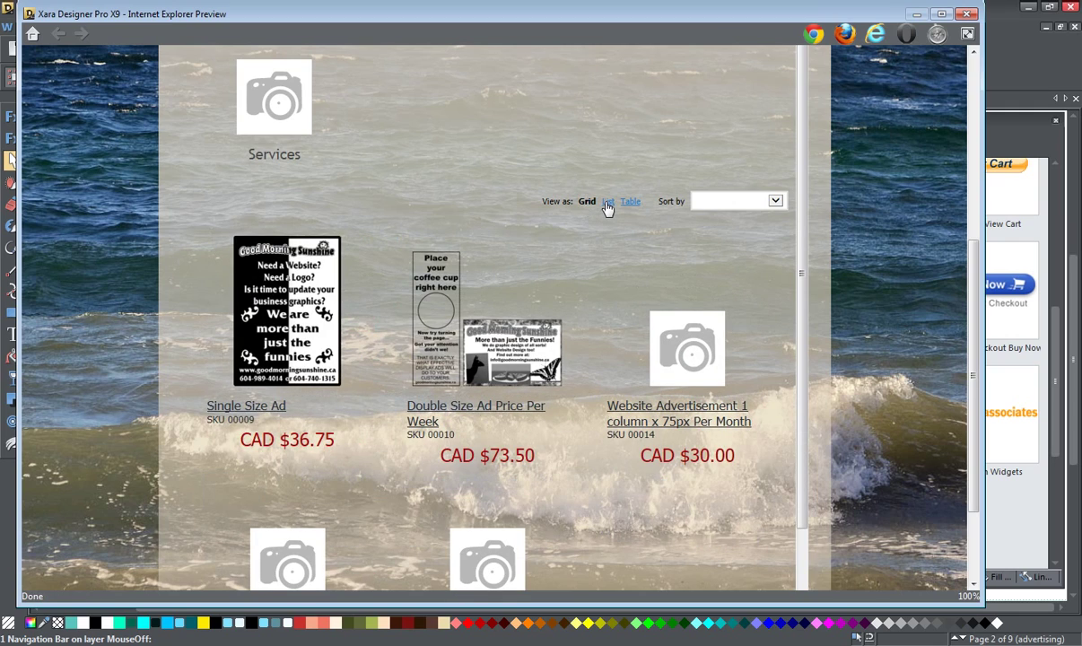
pyautogui.click(608, 204)
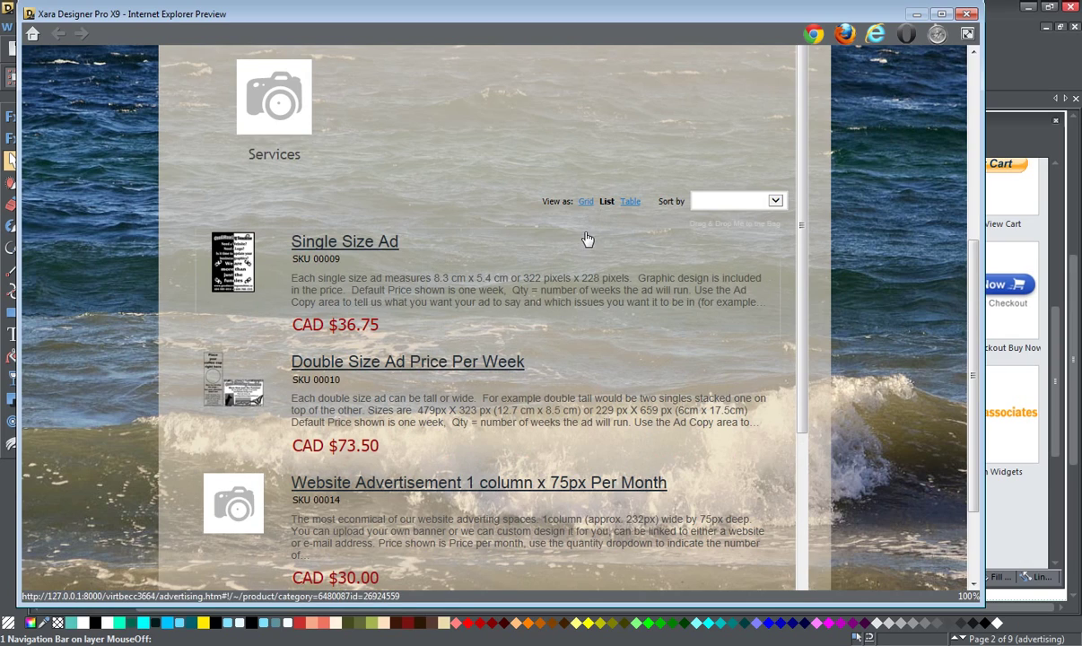
pyautogui.click(585, 203)
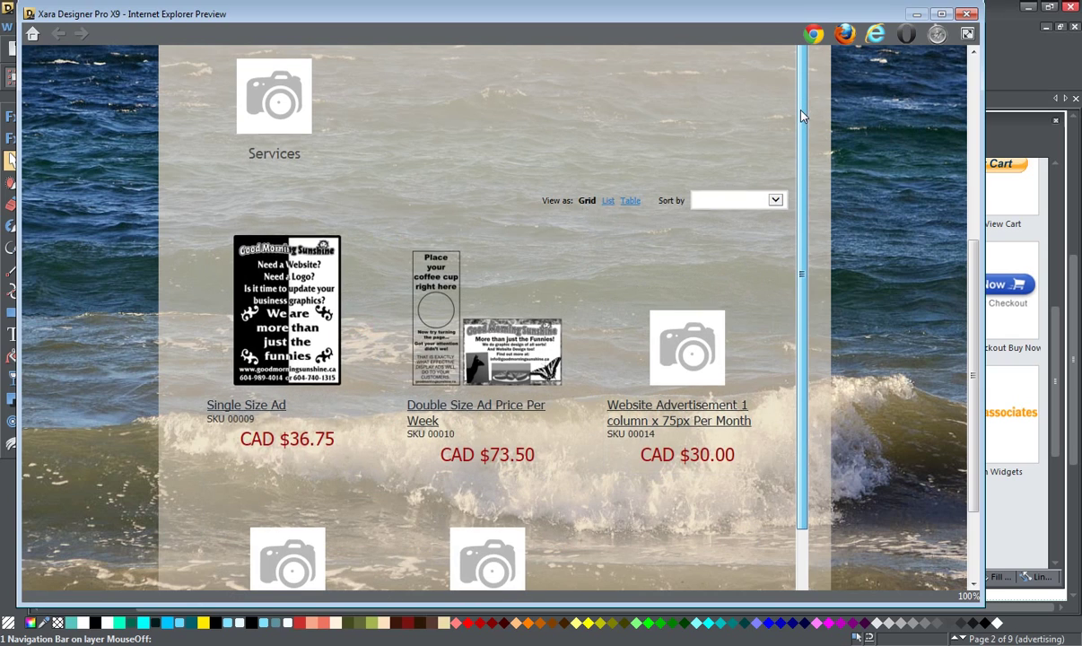
pyautogui.scroll(-2, 801, 117)
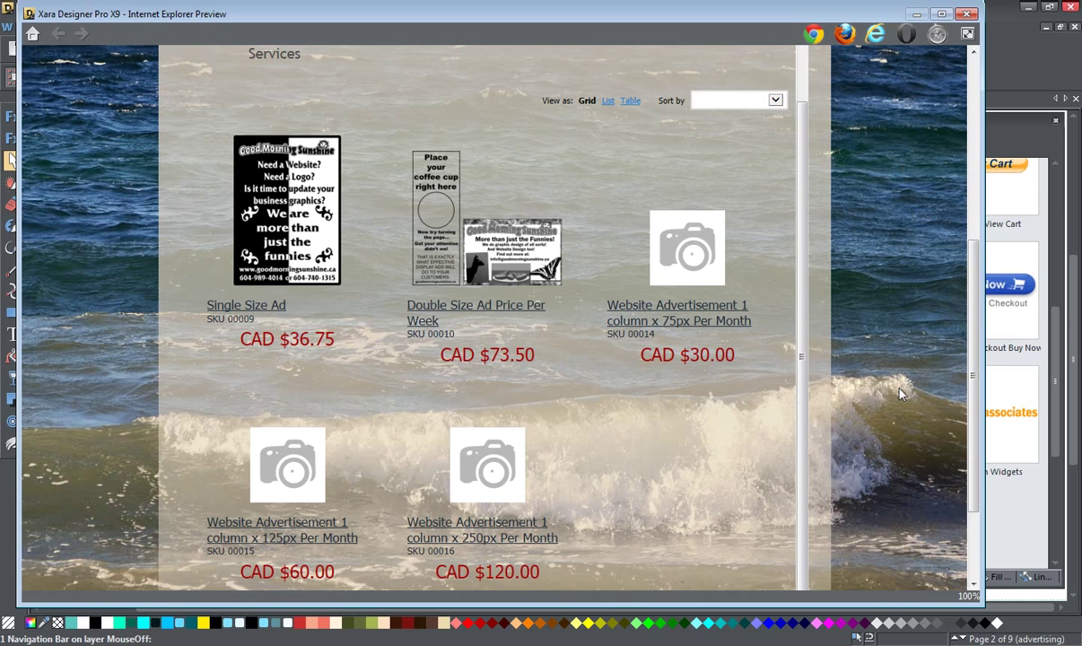
pyautogui.scroll(-1, 899, 391)
pyautogui.scroll(-1, 908, 393)
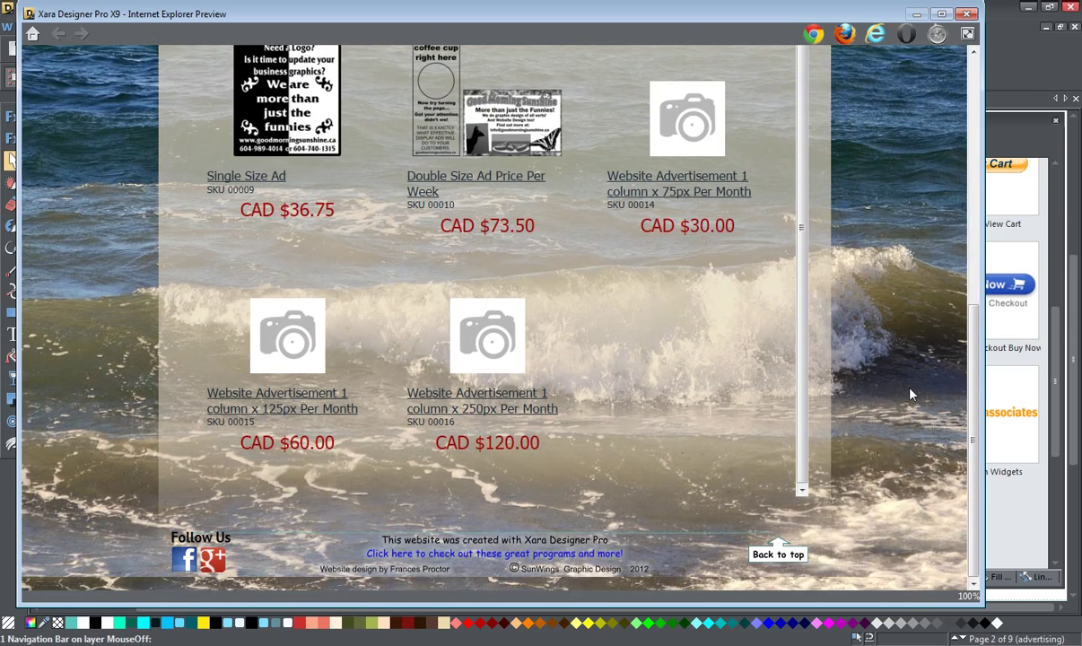
pyautogui.scroll(2, 910, 393)
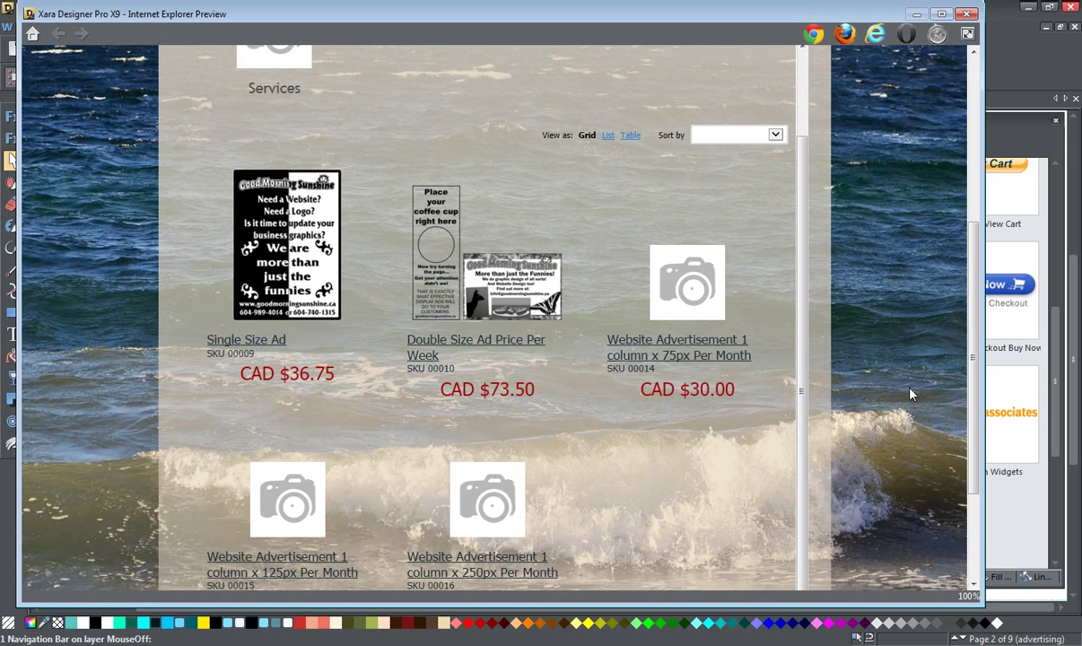
pyautogui.scroll(-2, 910, 393)
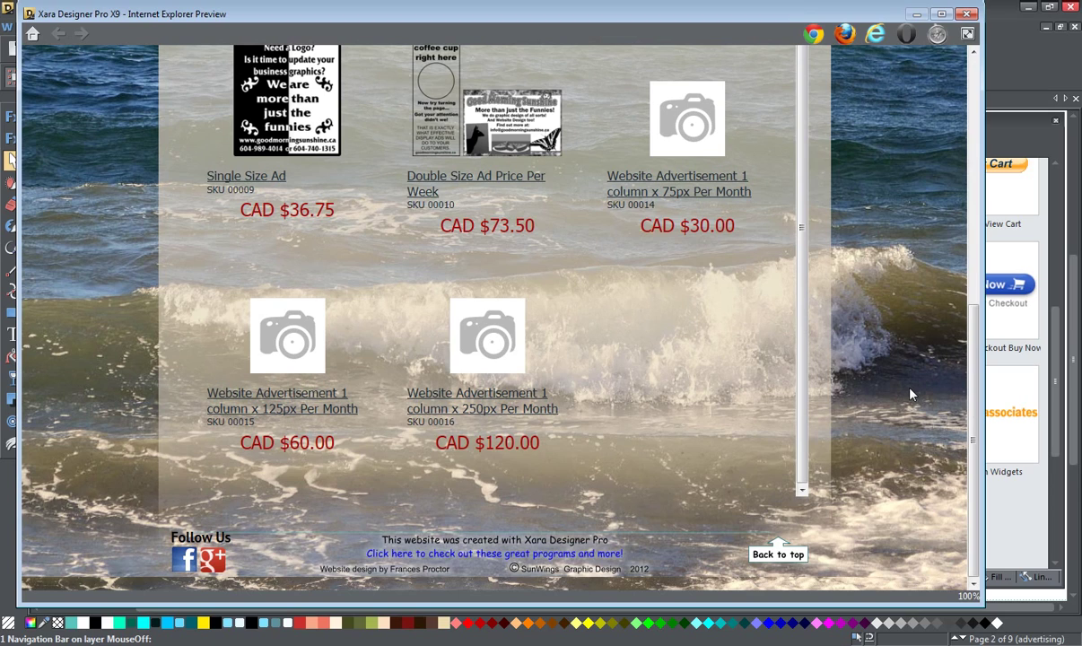
pyautogui.scroll(2, 911, 395)
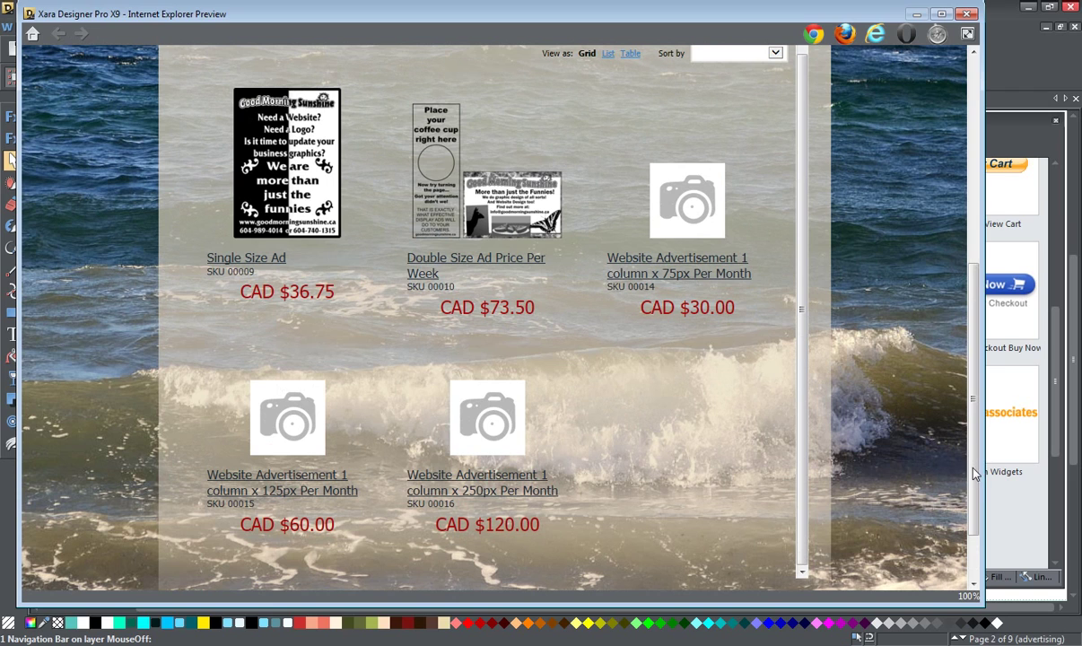
pyautogui.scroll(1, 975, 454)
pyautogui.moveTo(975, 453); pyautogui.dragTo(977, 521)
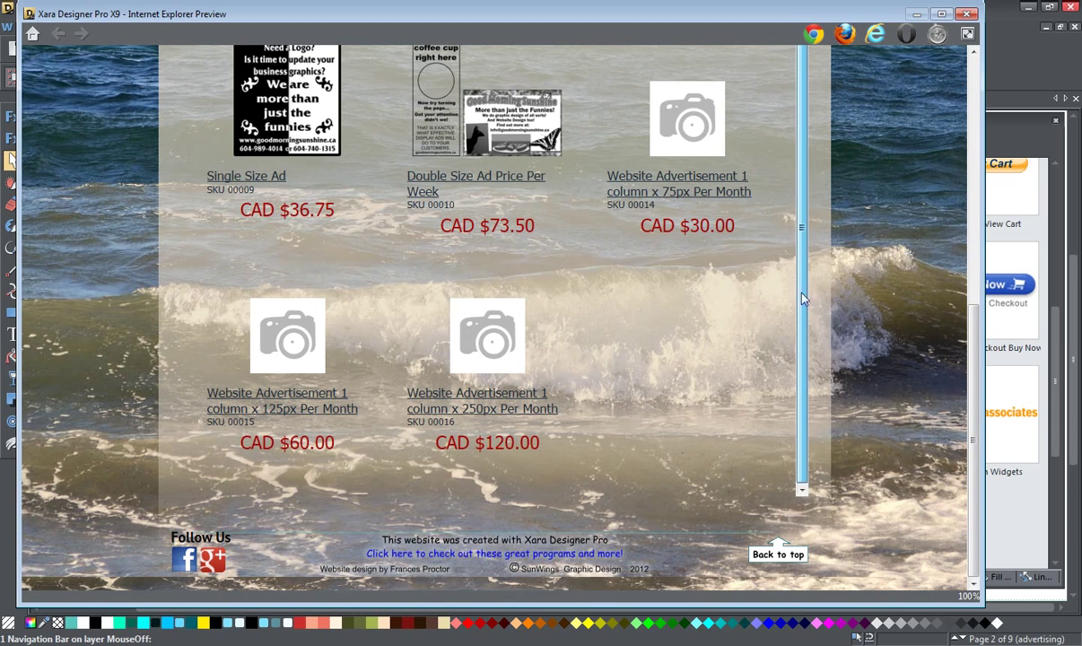
pyautogui.scroll(1, 803, 287)
pyautogui.scroll(-1, 803, 288)
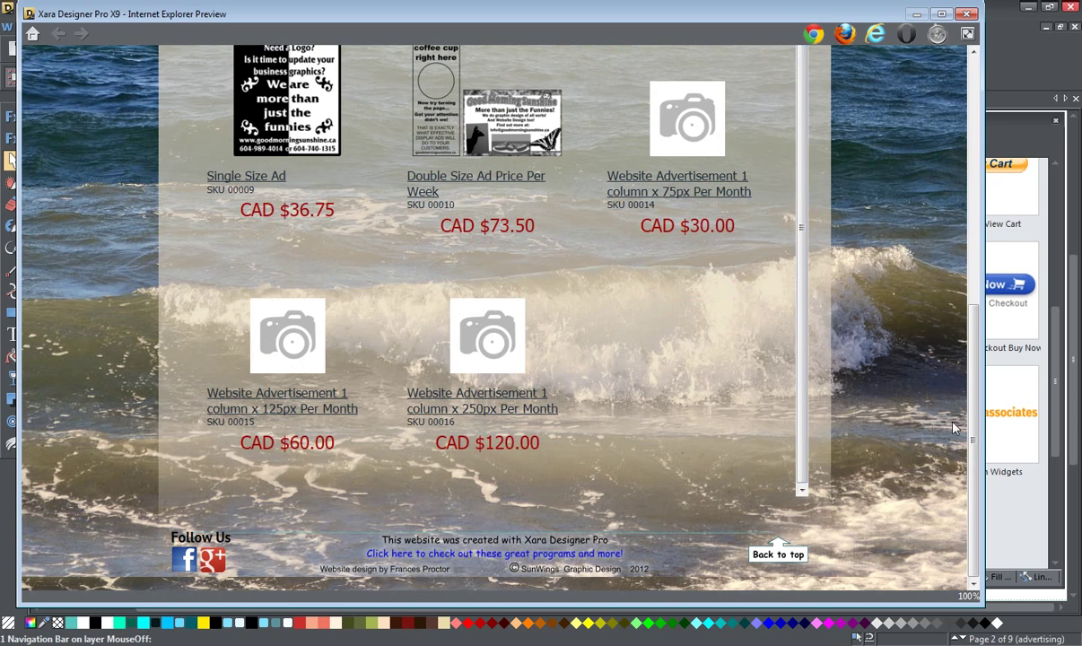
pyautogui.scroll(10, 890, 307)
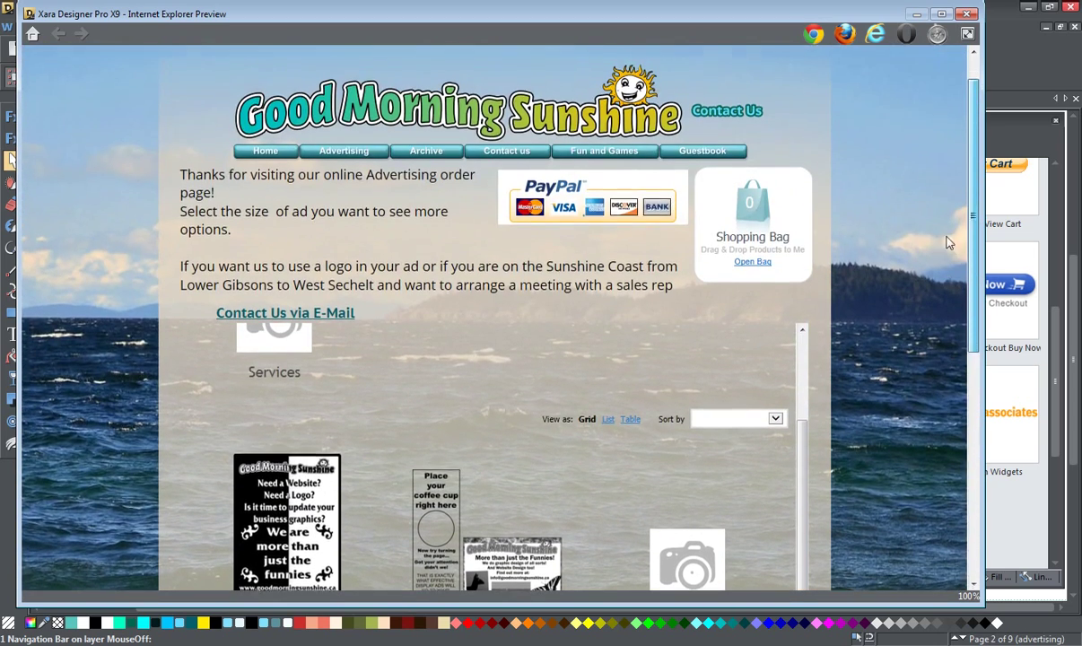
pyautogui.scroll(-10, 881, 329)
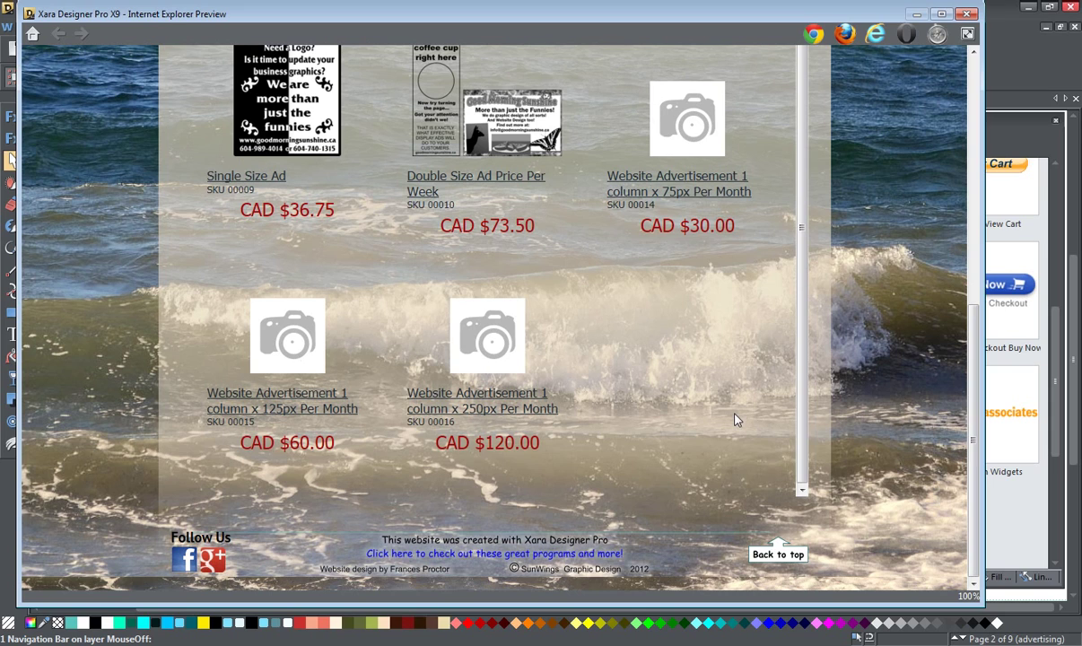
pyautogui.scroll(1, 804, 418)
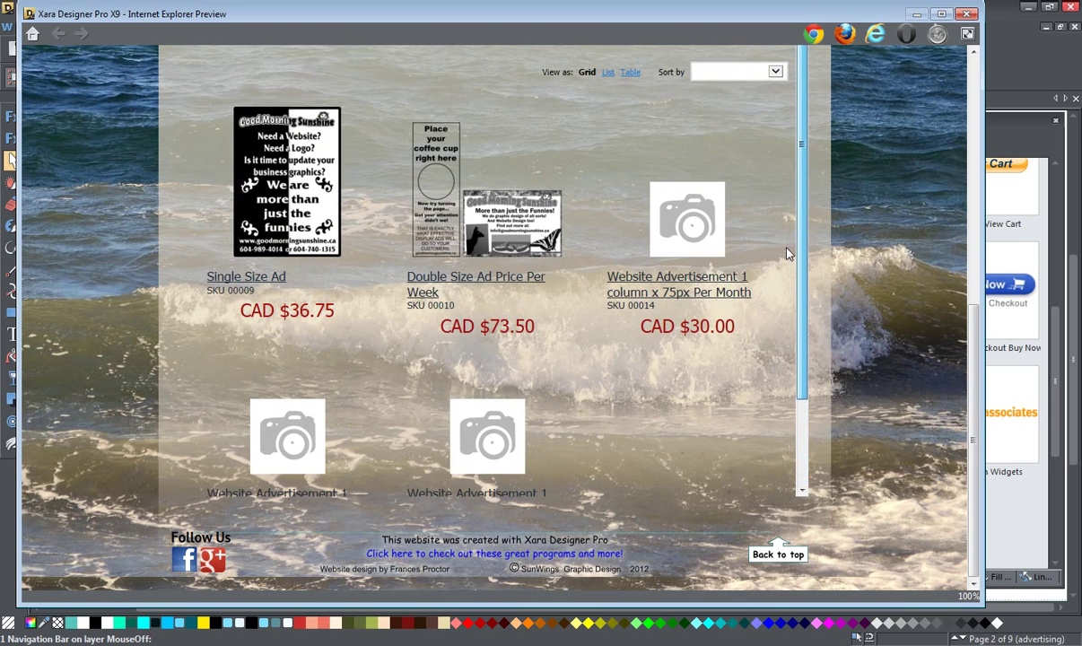
pyautogui.scroll(-1, 786, 254)
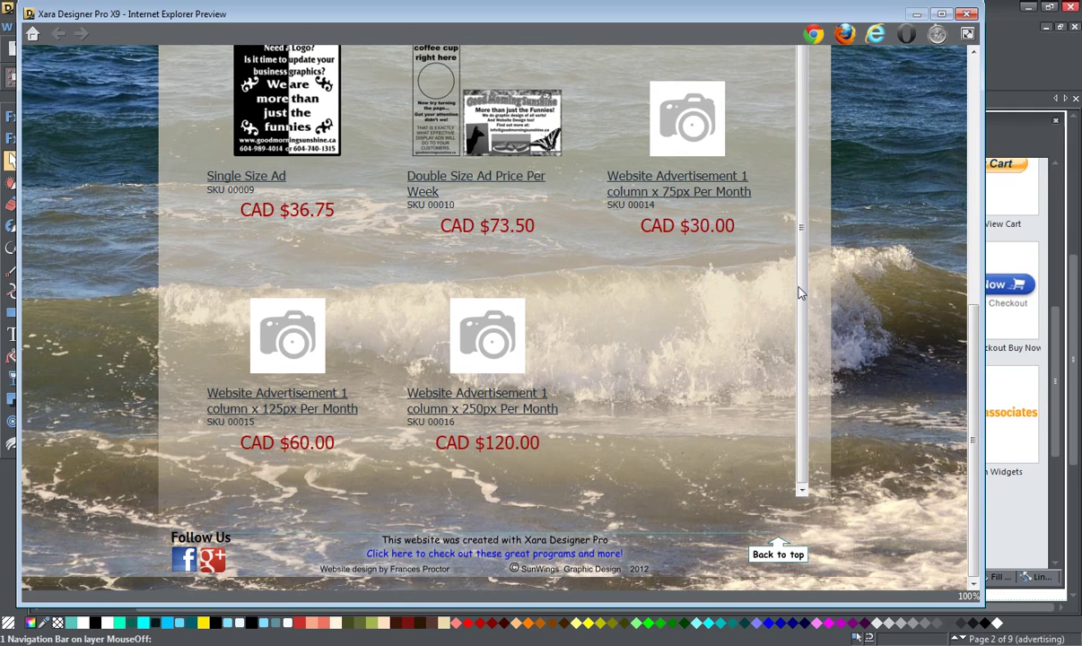
pyautogui.moveTo(802, 292); pyautogui.dragTo(811, 198)
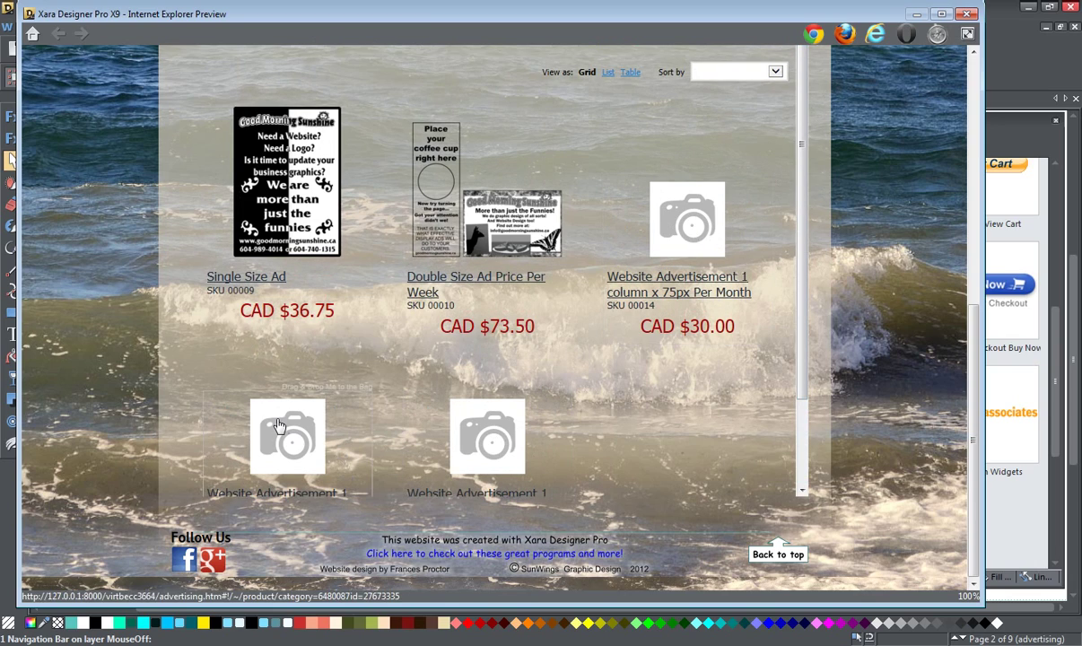
# Show the store products as a described list, then close the preview window.
pyautogui.click(608, 73)
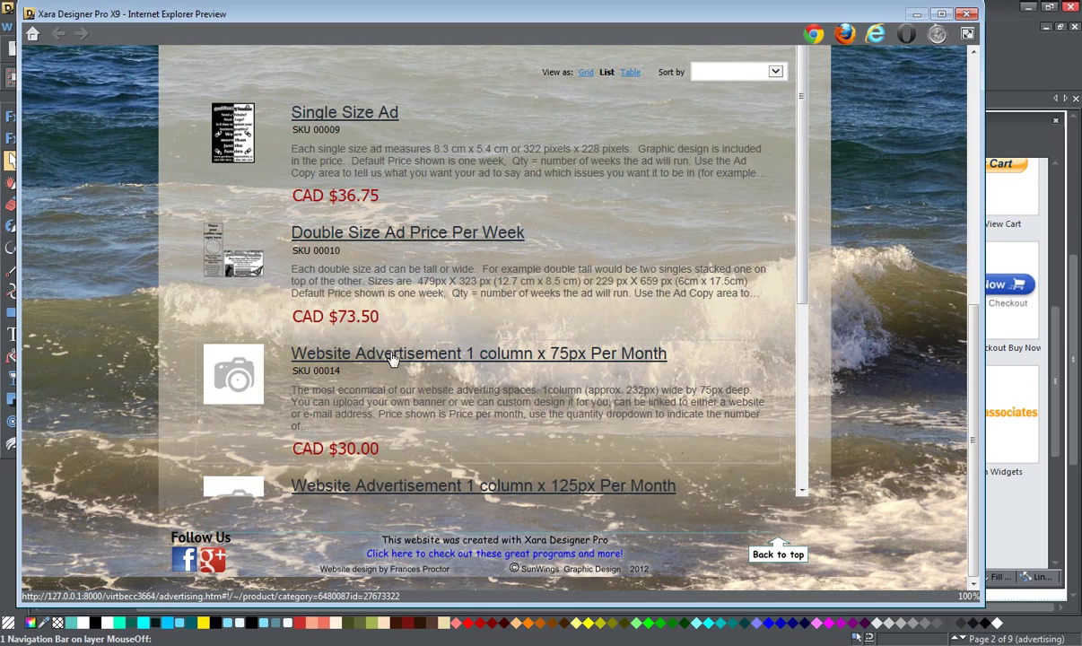
pyautogui.moveTo(973, 358); pyautogui.dragTo(976, 188)
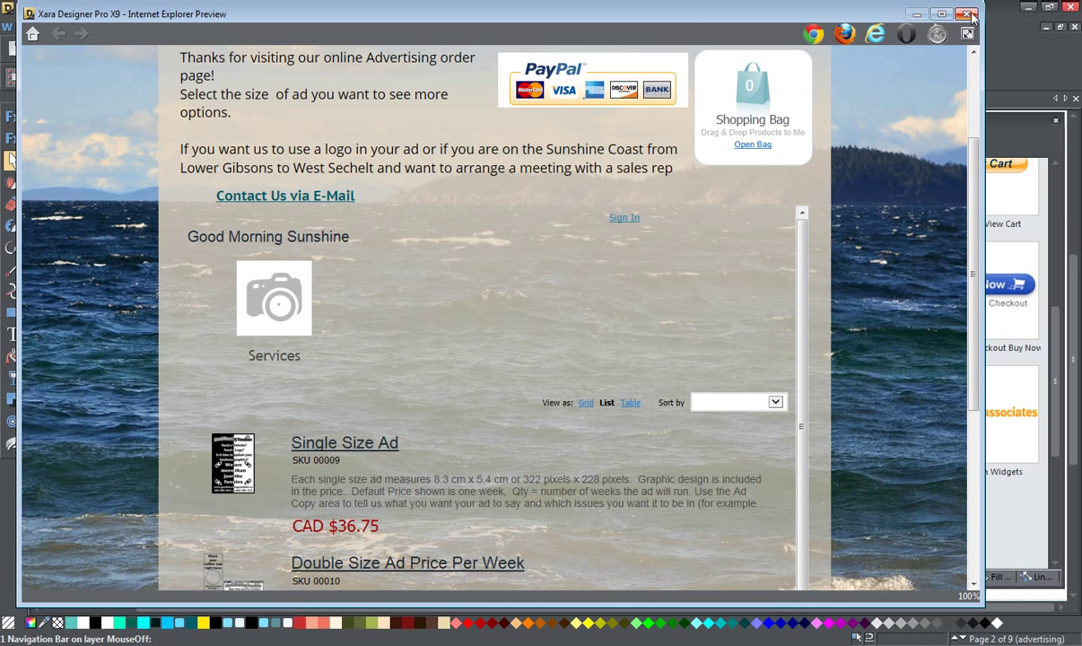
pyautogui.click(970, 14)
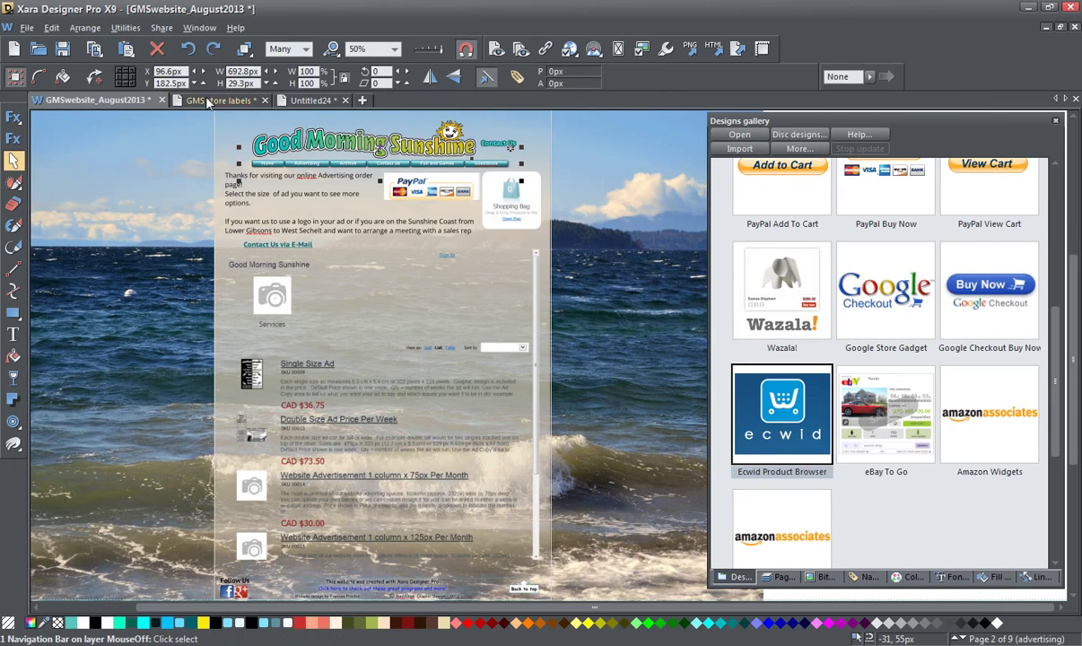
# Switch to GMS store labels and nudge the Services and Single size labels into alignment.
pyautogui.click(215, 100)
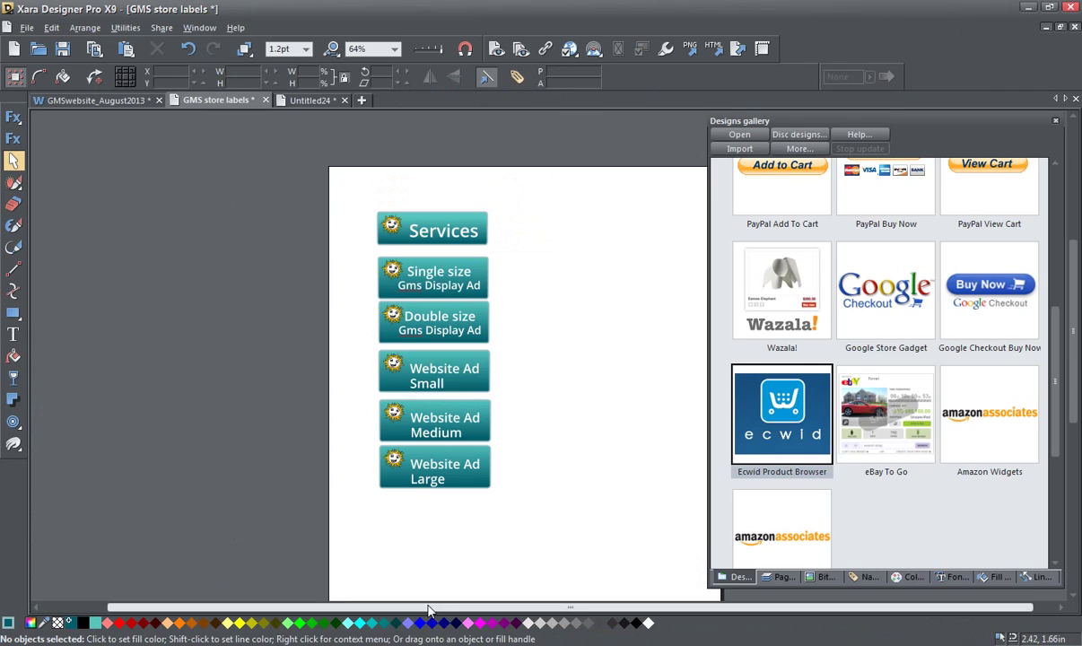
pyautogui.moveTo(429, 611); pyautogui.dragTo(451, 610)
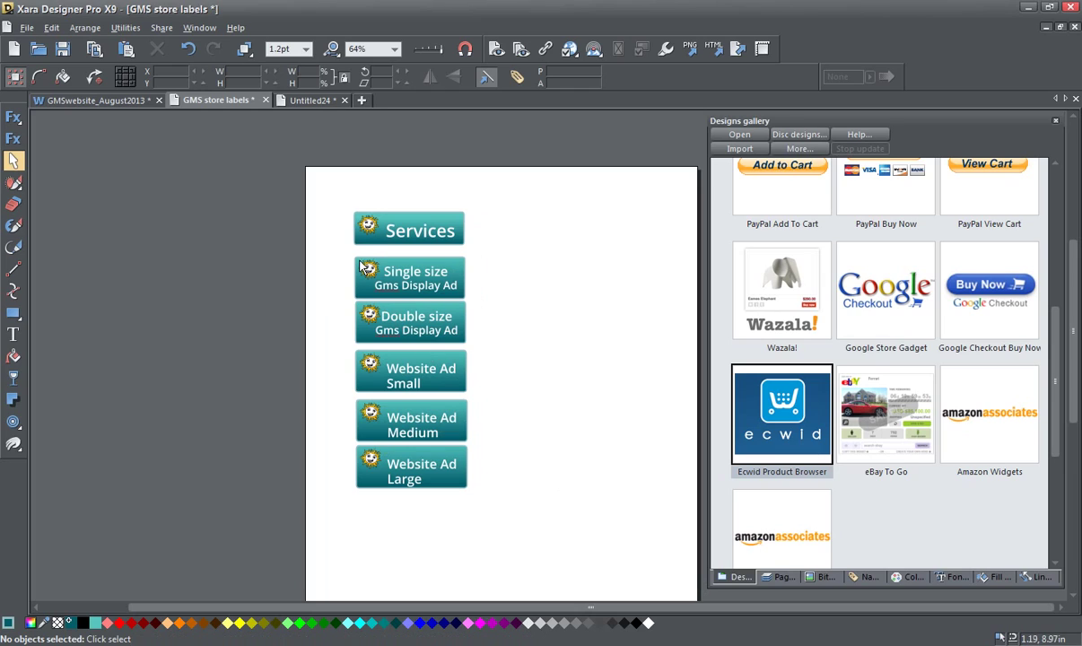
pyautogui.click(402, 231)
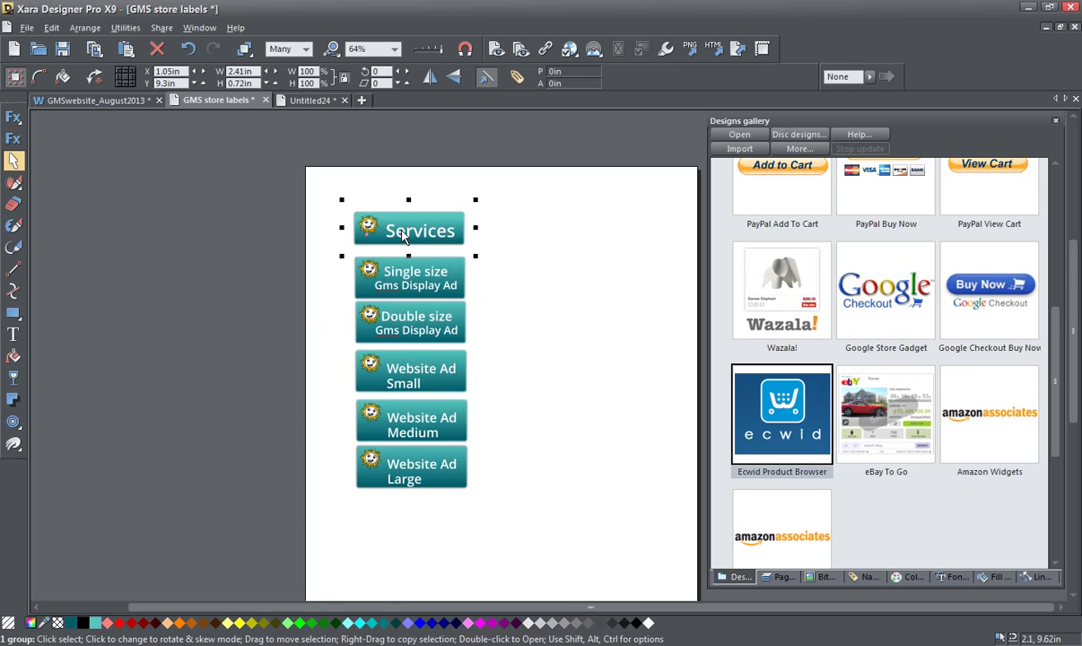
pyautogui.moveTo(404, 235)
pyautogui.mouseDown()
pyautogui.moveTo(408, 209)
pyautogui.moveTo(411, 234)
pyautogui.mouseUp()
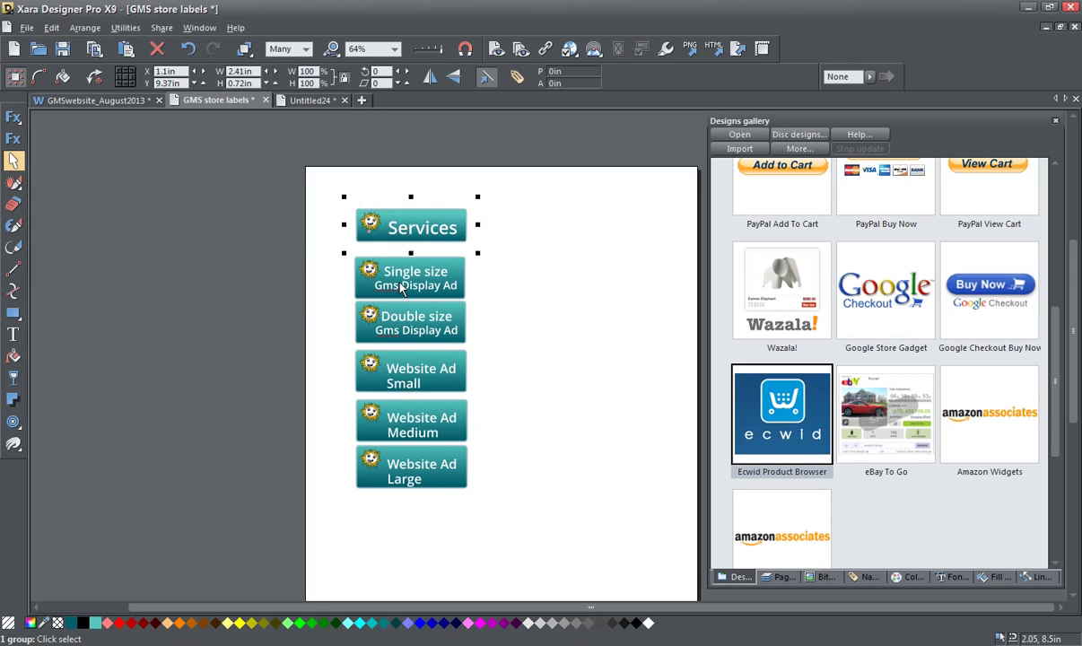
pyautogui.moveTo(401, 293); pyautogui.dragTo(407, 281)
pyautogui.click(529, 515)
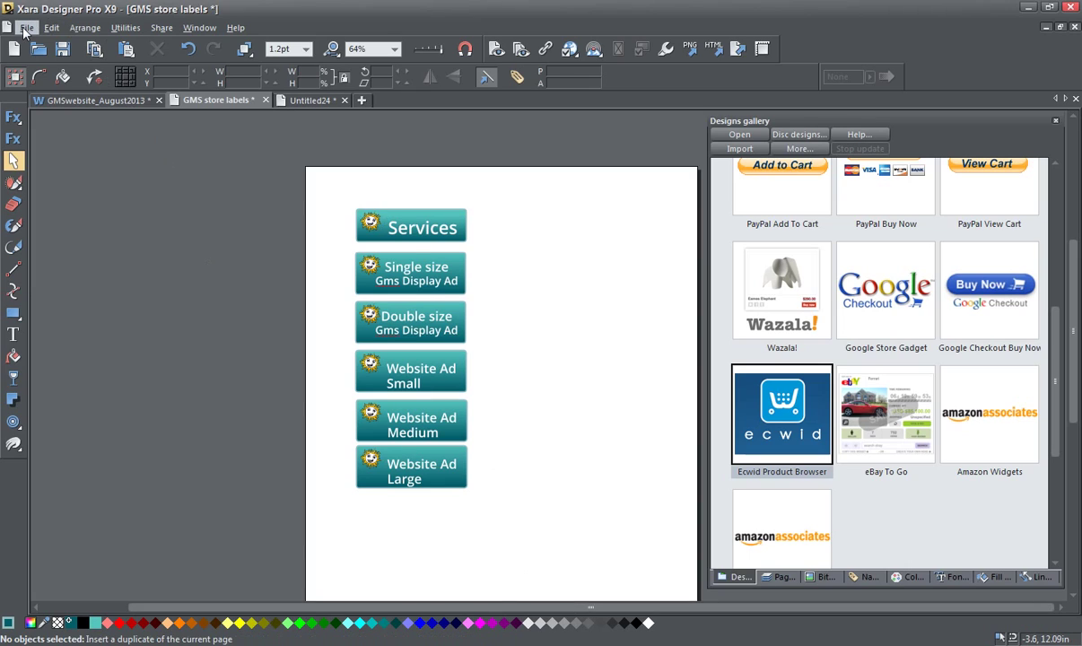
# Export the labels as Website (HTML) 'Ecwid labels', replacing the existing Ecwid labels.htm.
pyautogui.click(26, 27)
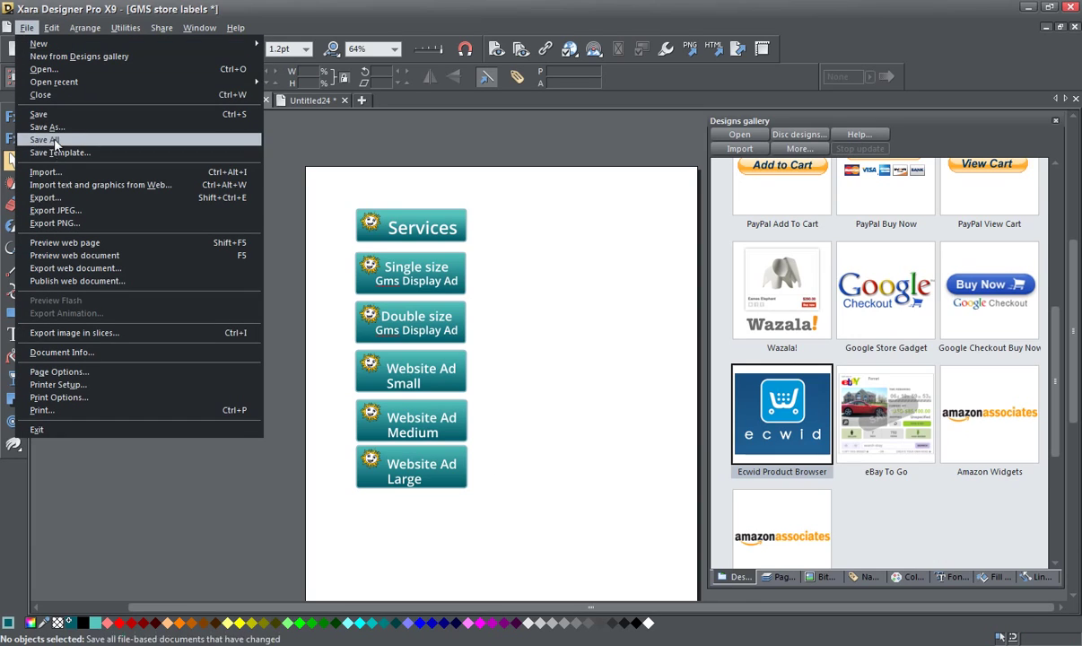
pyautogui.click(88, 202)
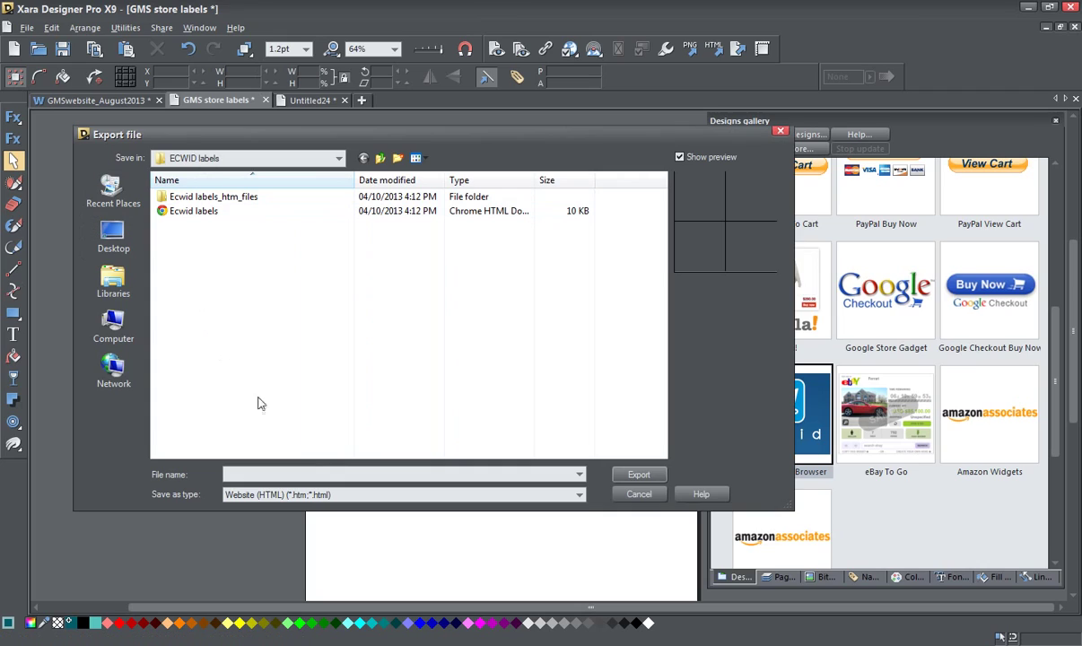
pyautogui.click(203, 214)
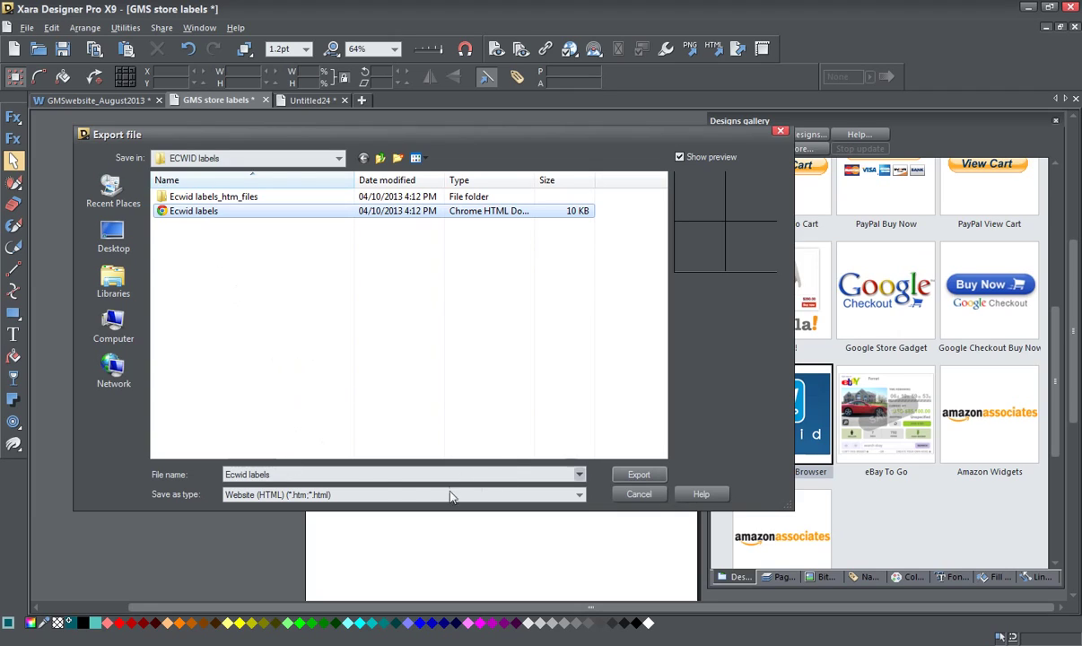
pyautogui.click(580, 495)
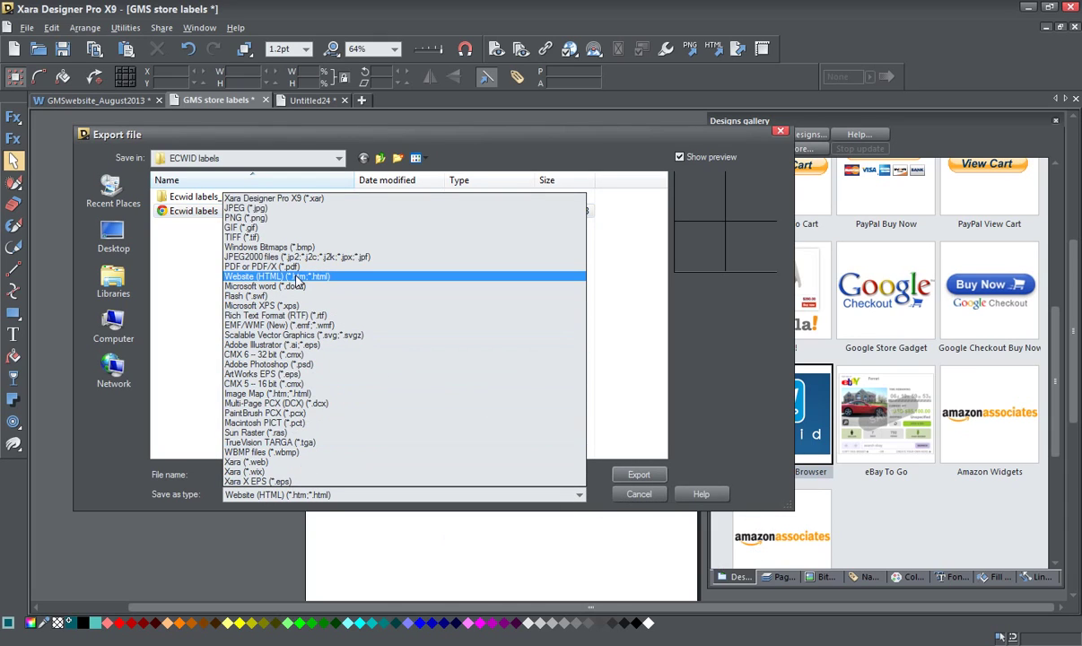
pyautogui.click(299, 278)
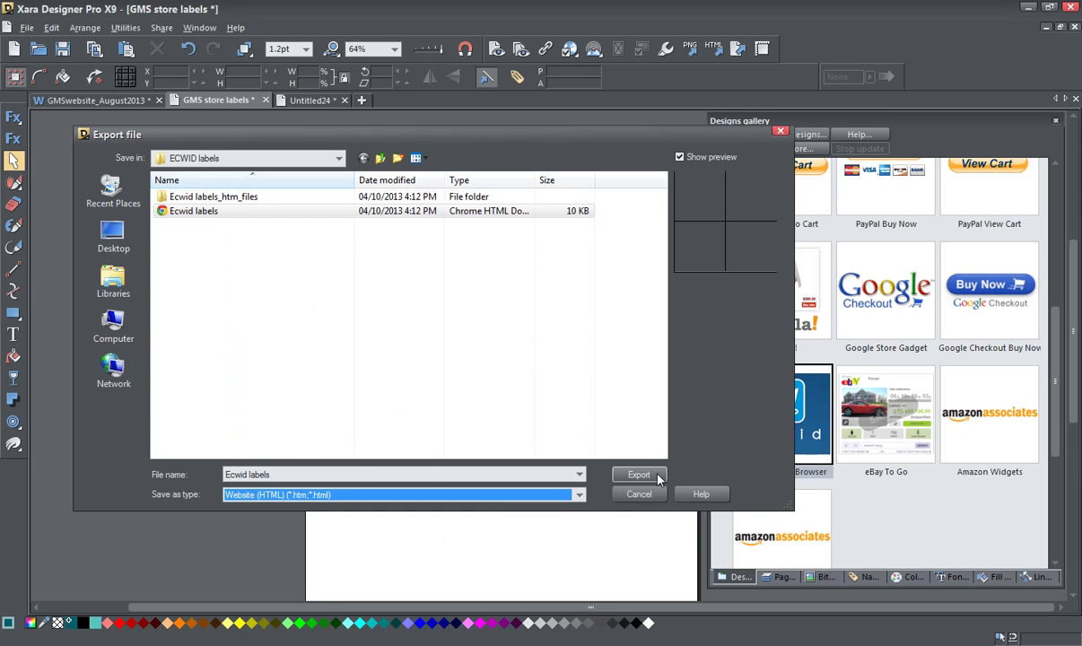
pyautogui.click(658, 479)
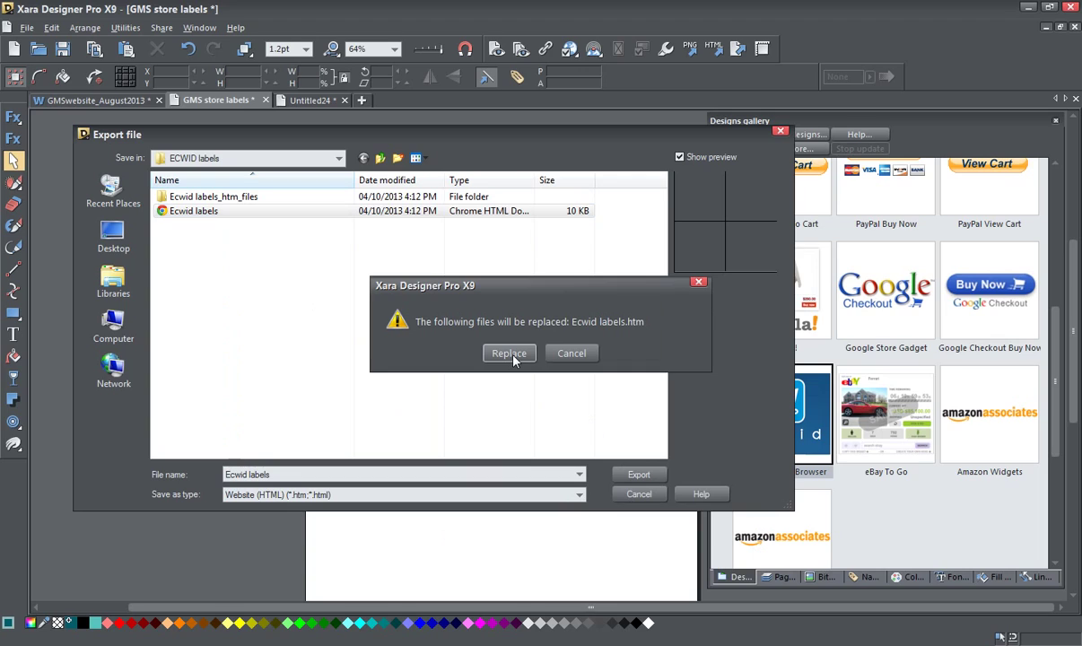
pyautogui.click(509, 353)
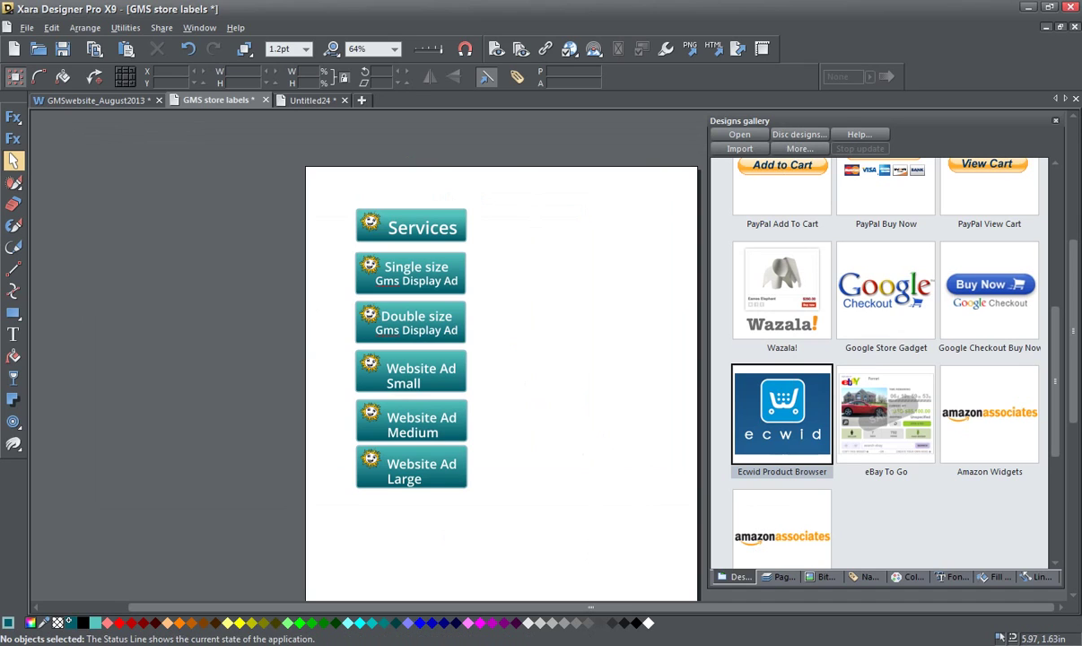
# Switch to the Chrome window showing Ecwid's Payment settings page.
pyautogui.hotkey('alt', 'Tab')
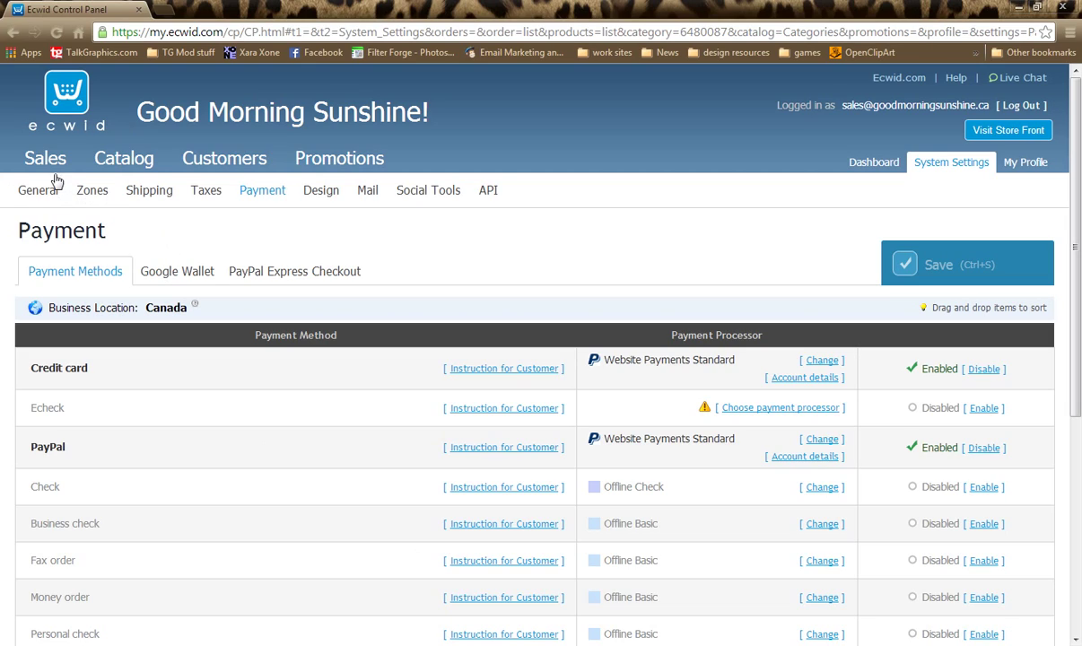
# In Catalog > Categories, open the Services category under Good Morning Sunshine.
pyautogui.click(126, 161)
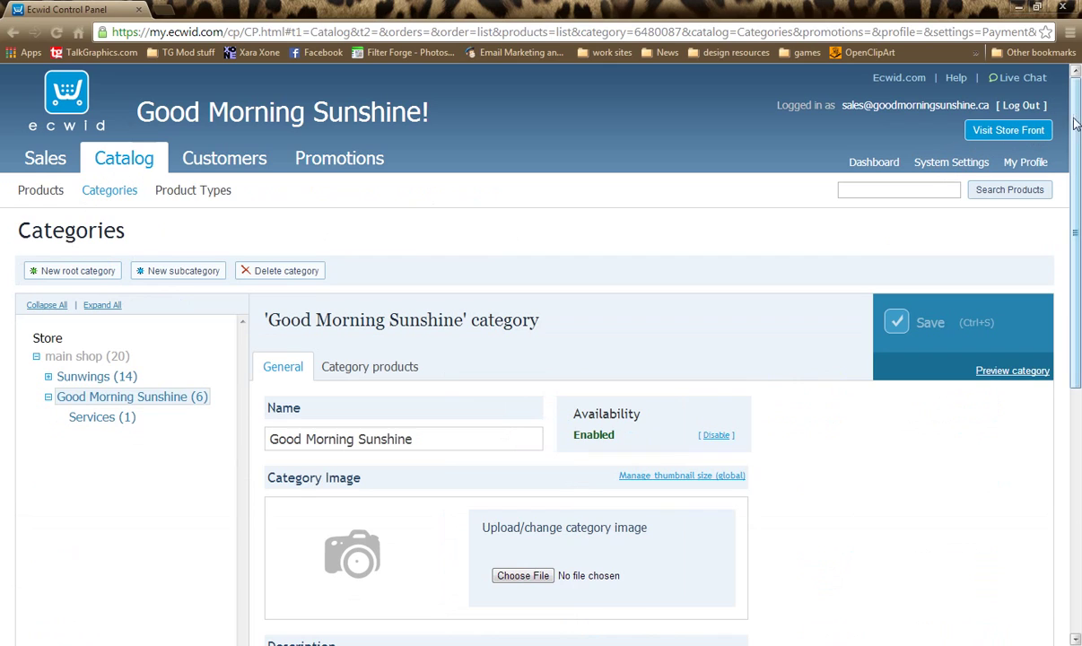
pyautogui.moveTo(1078, 122); pyautogui.dragTo(1018, 245)
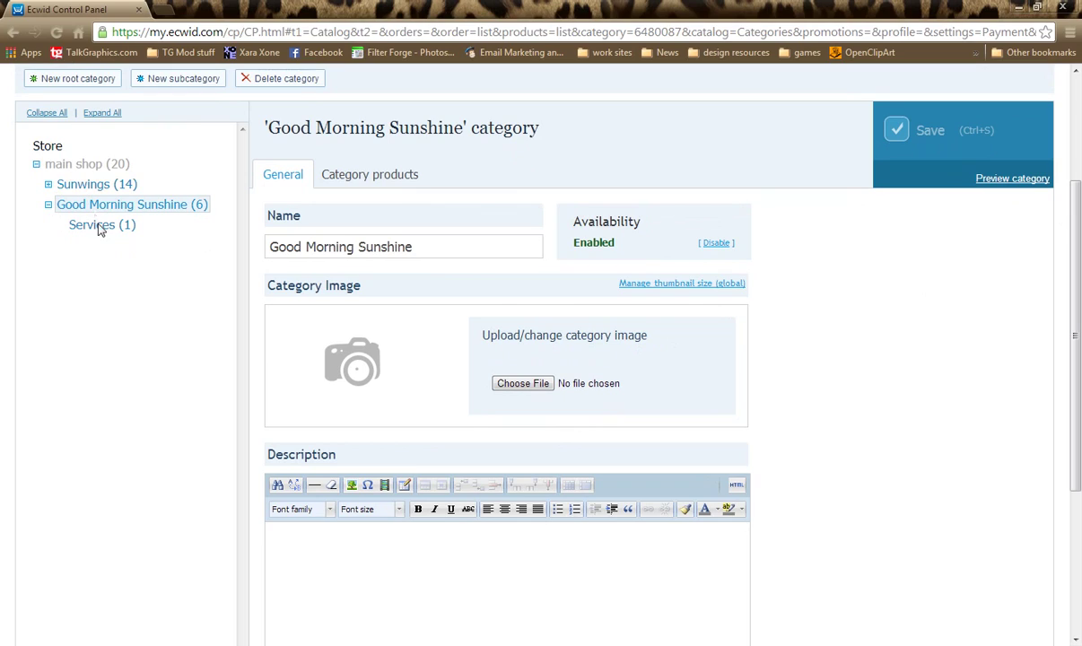
pyautogui.click(49, 184)
pyautogui.click(48, 184)
pyautogui.scroll(2, 215, 220)
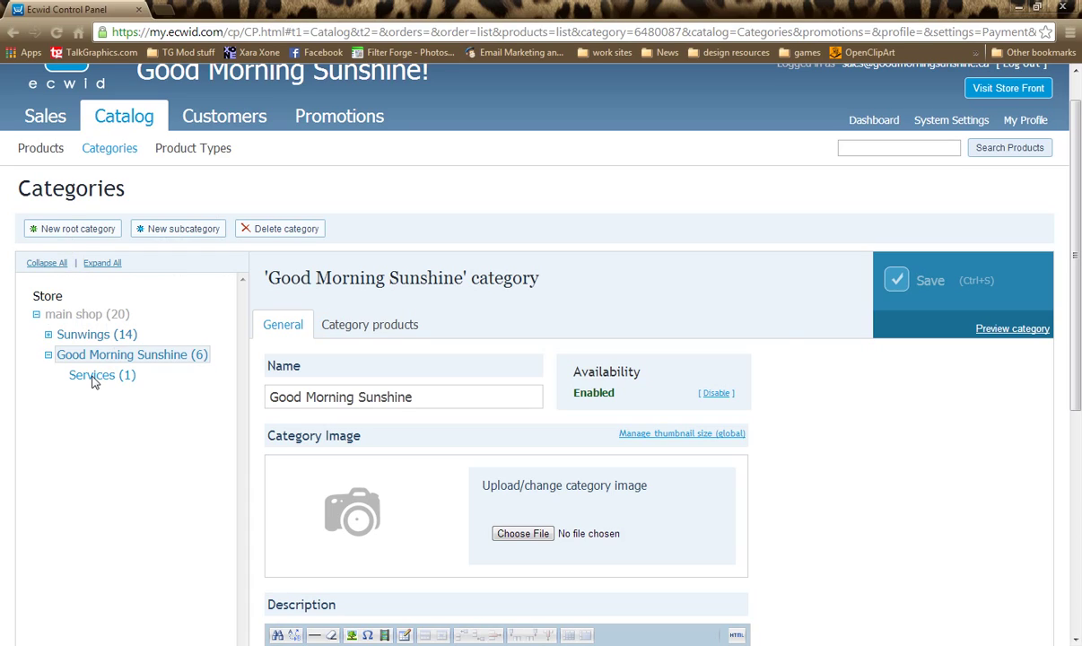
pyautogui.click(48, 355)
pyautogui.click(49, 355)
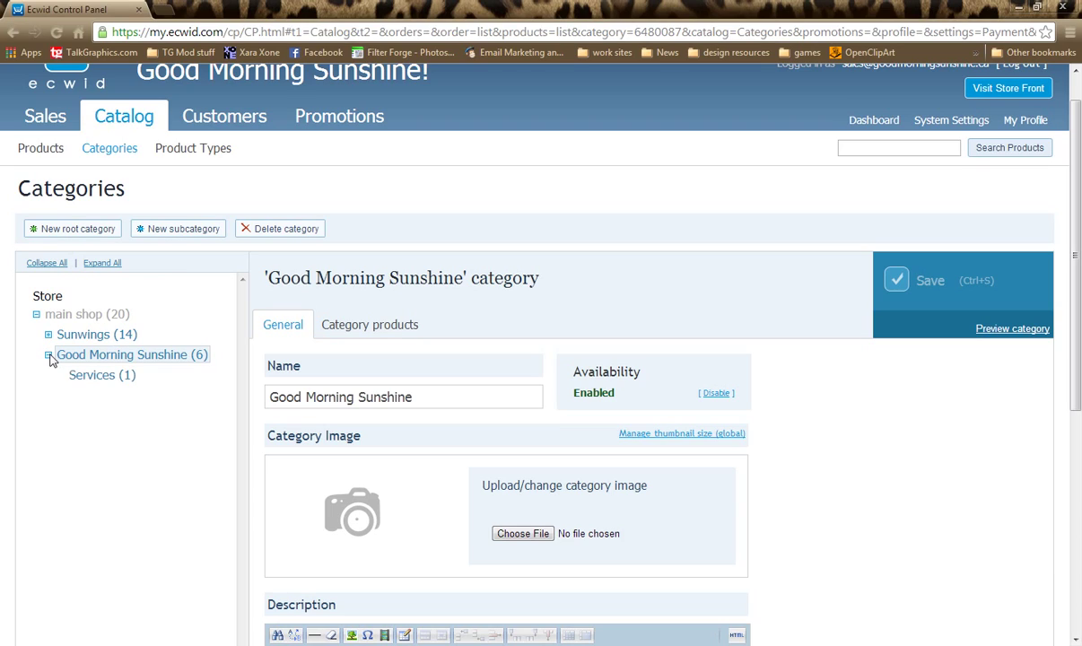
pyautogui.click(98, 376)
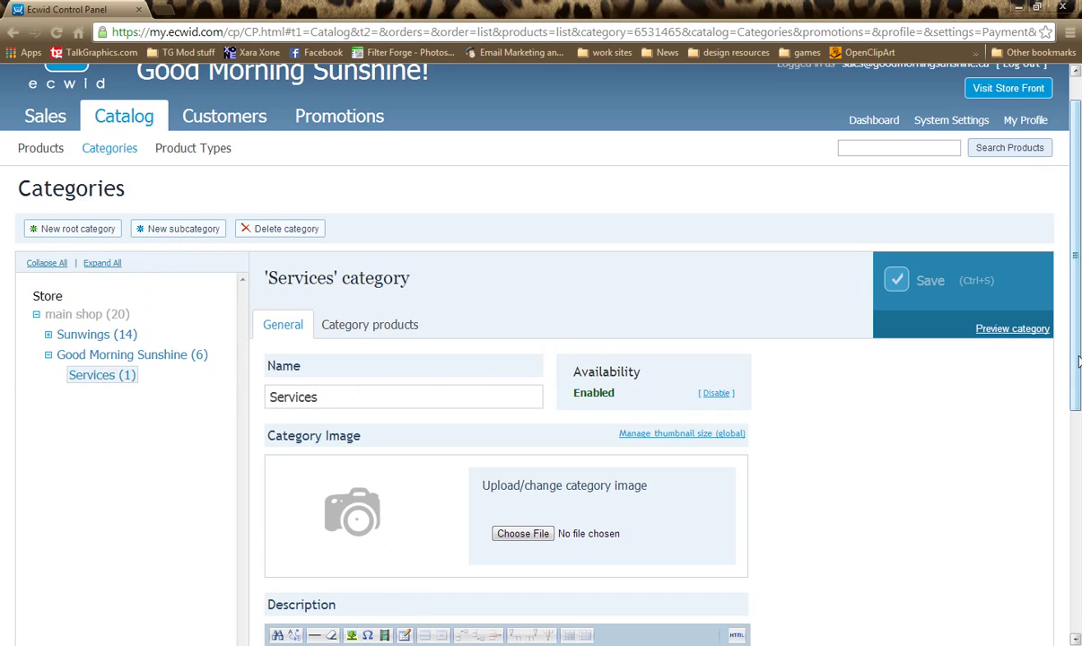
# Choose a new Category Image file, browsing into the ECWID labels folder.
pyautogui.moveTo(1076, 395); pyautogui.dragTo(1076, 489)
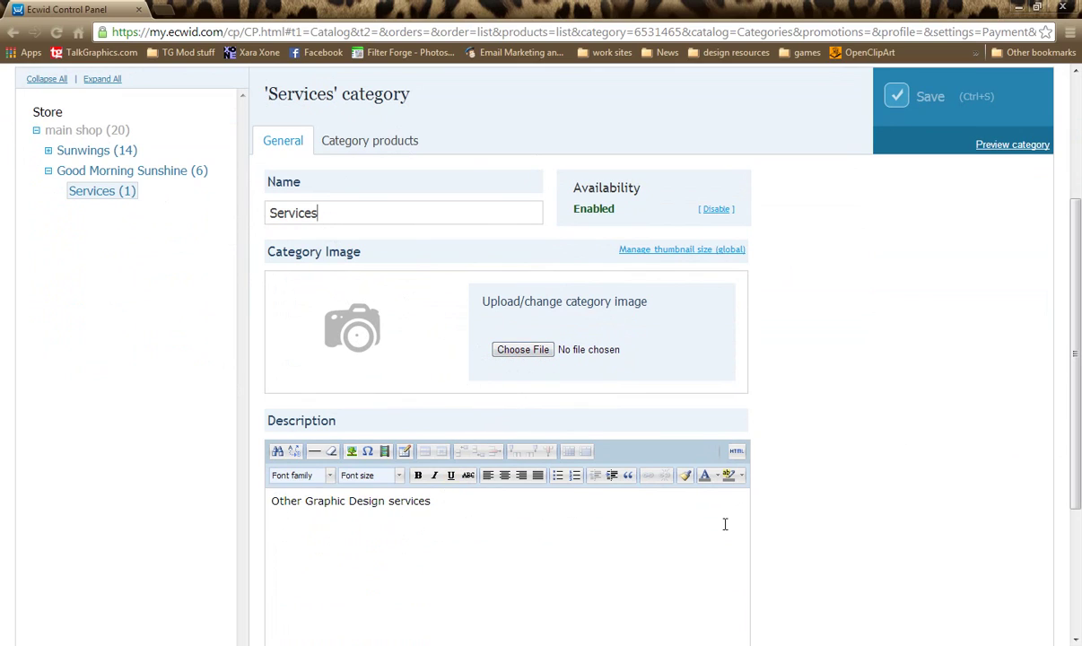
pyautogui.moveTo(1074, 408); pyautogui.dragTo(1079, 329)
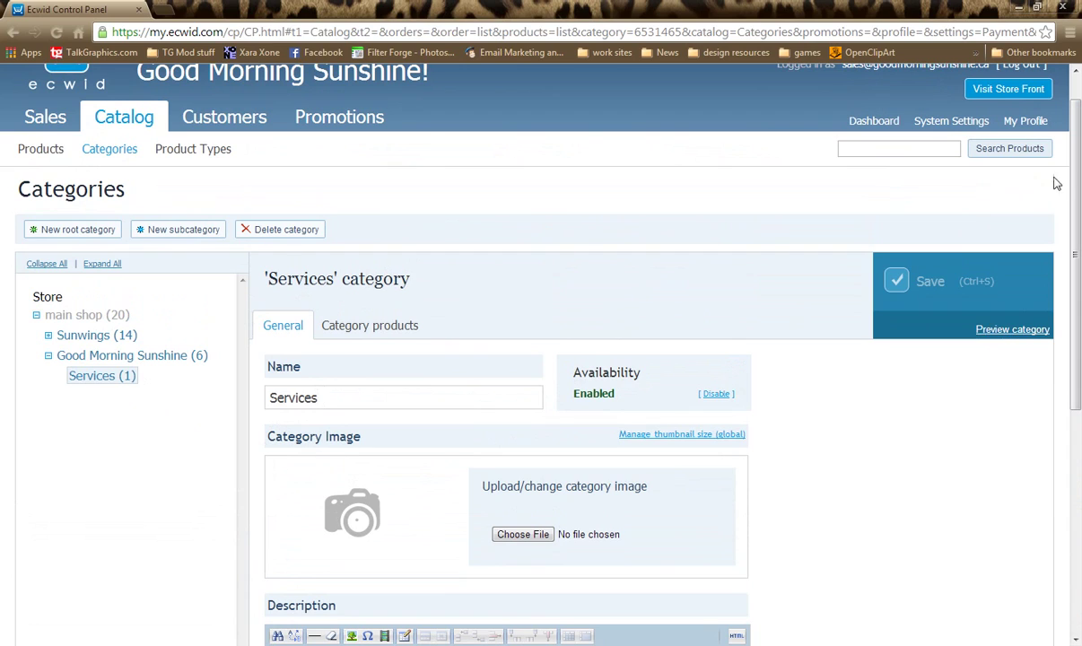
pyautogui.moveTo(1077, 168); pyautogui.dragTo(1077, 299)
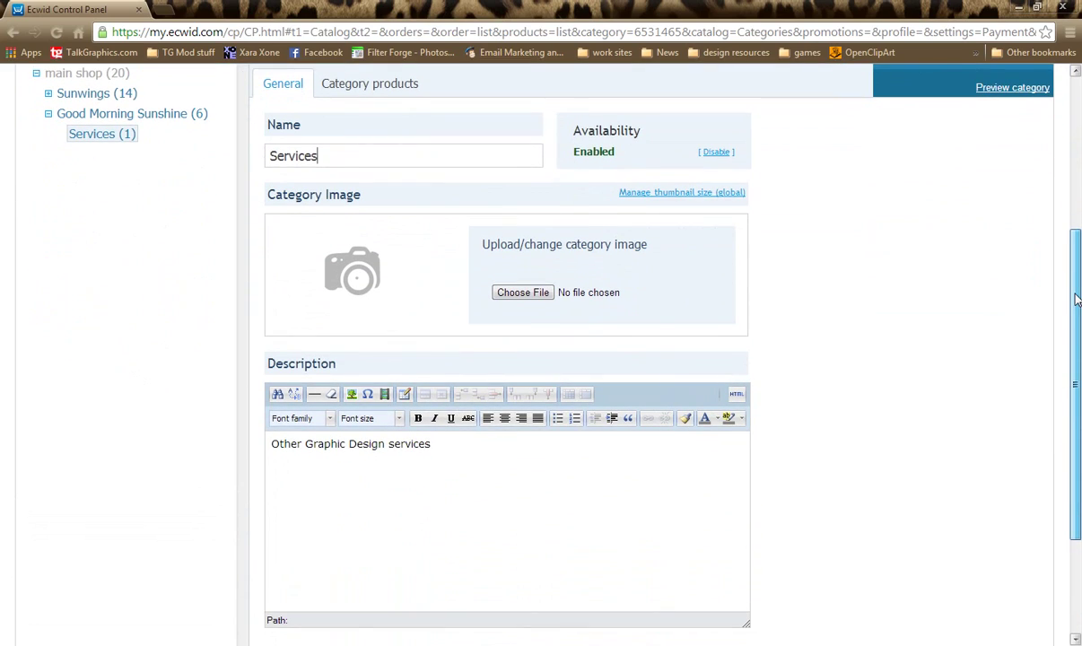
pyautogui.click(524, 293)
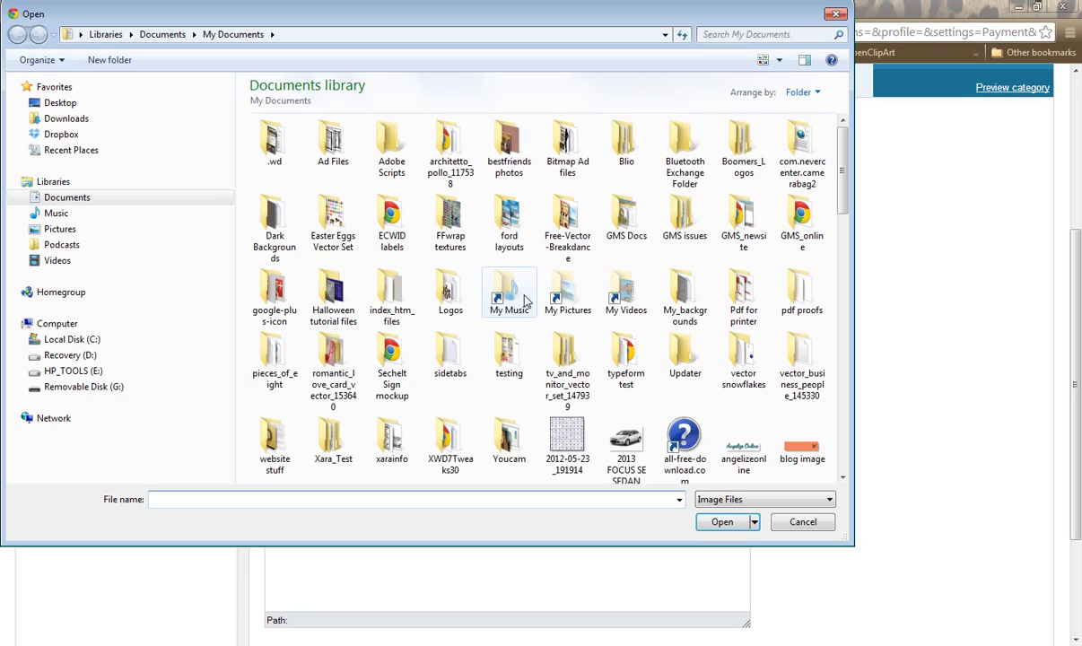
pyautogui.doubleClick(393, 217)
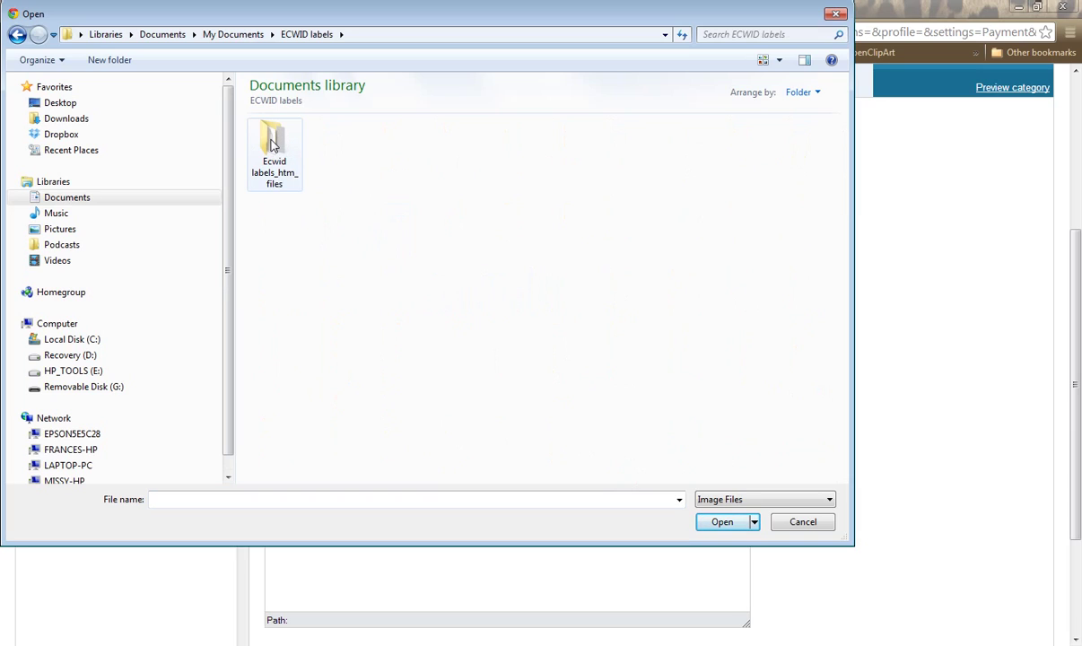
pyautogui.doubleClick(274, 144)
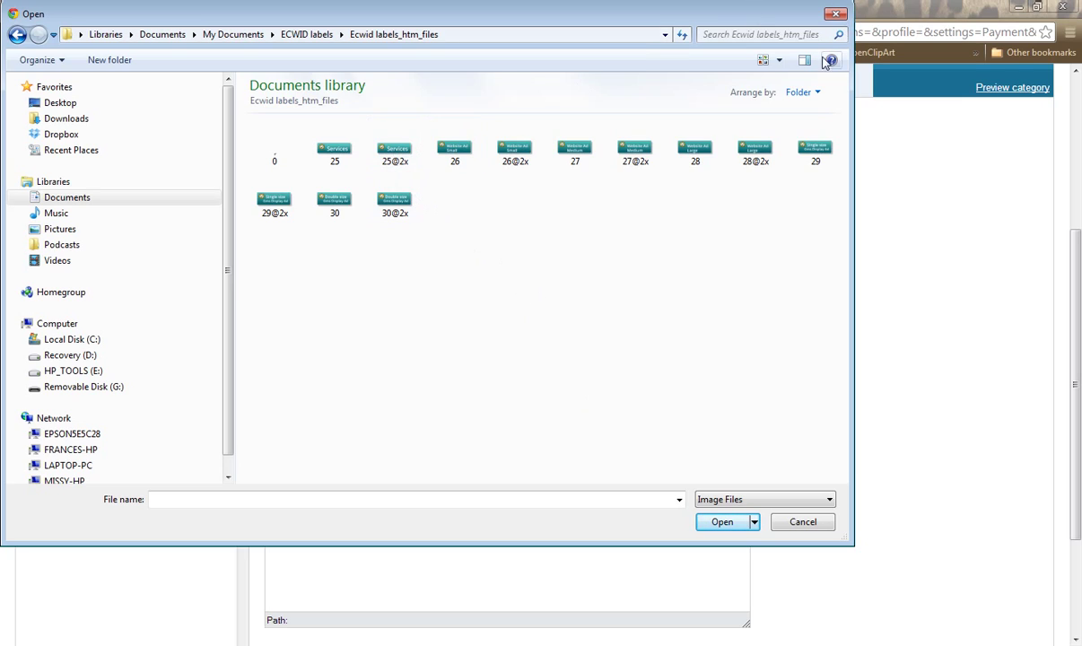
pyautogui.click(780, 61)
pyautogui.moveTo(780, 65); pyautogui.dragTo(780, 43)
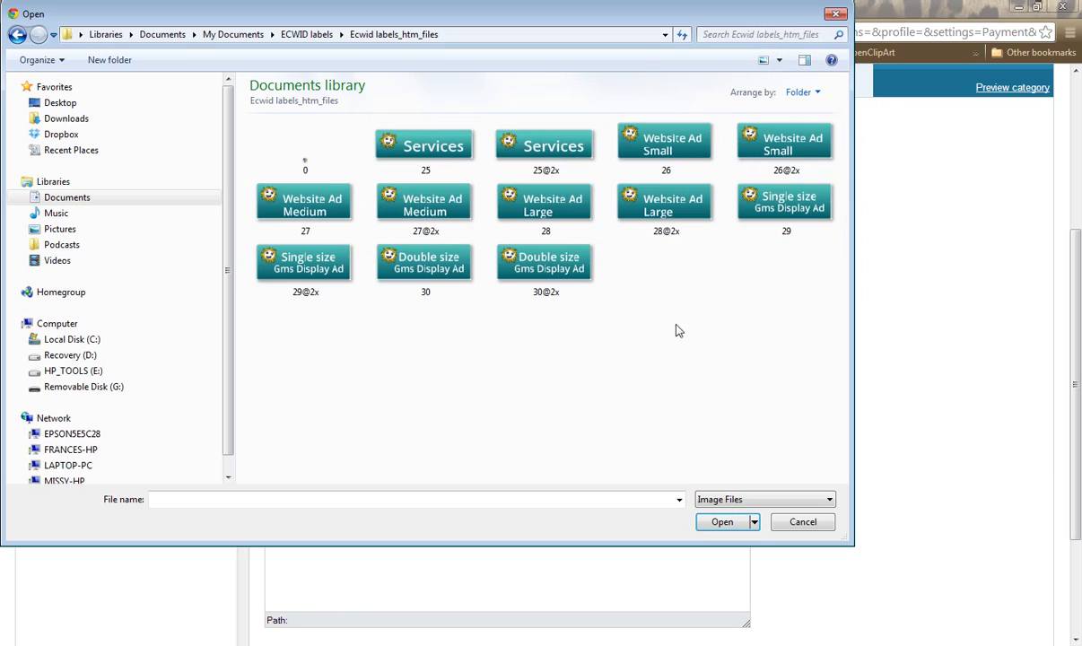
pyautogui.click(547, 152)
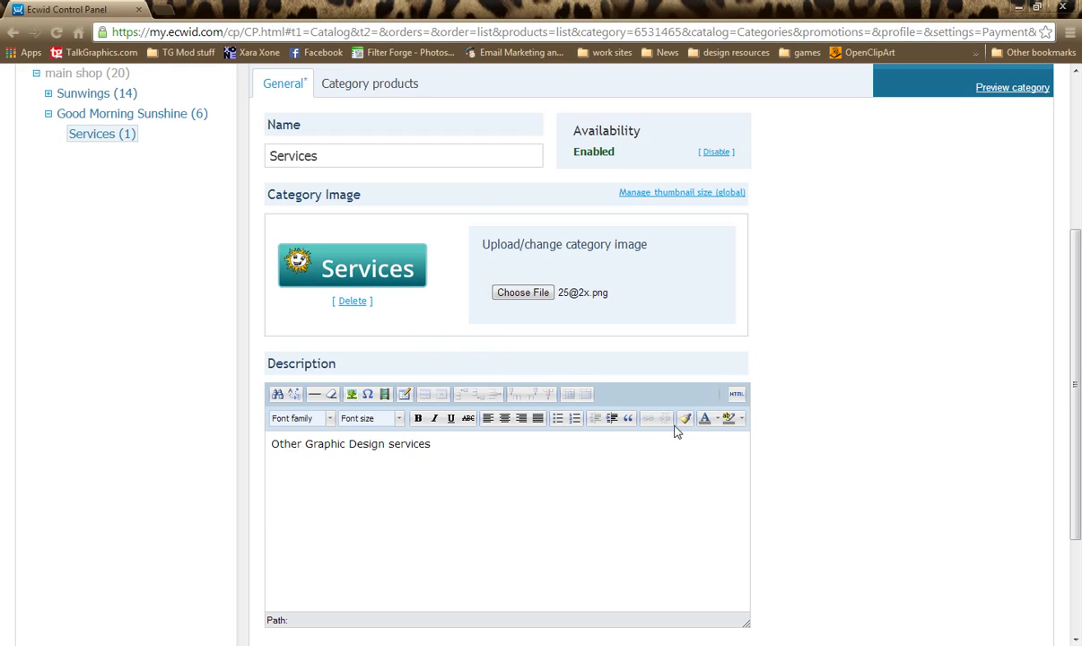
# Save the Services category with its teal label image.
pyautogui.moveTo(1078, 473); pyautogui.dragTo(1046, 355)
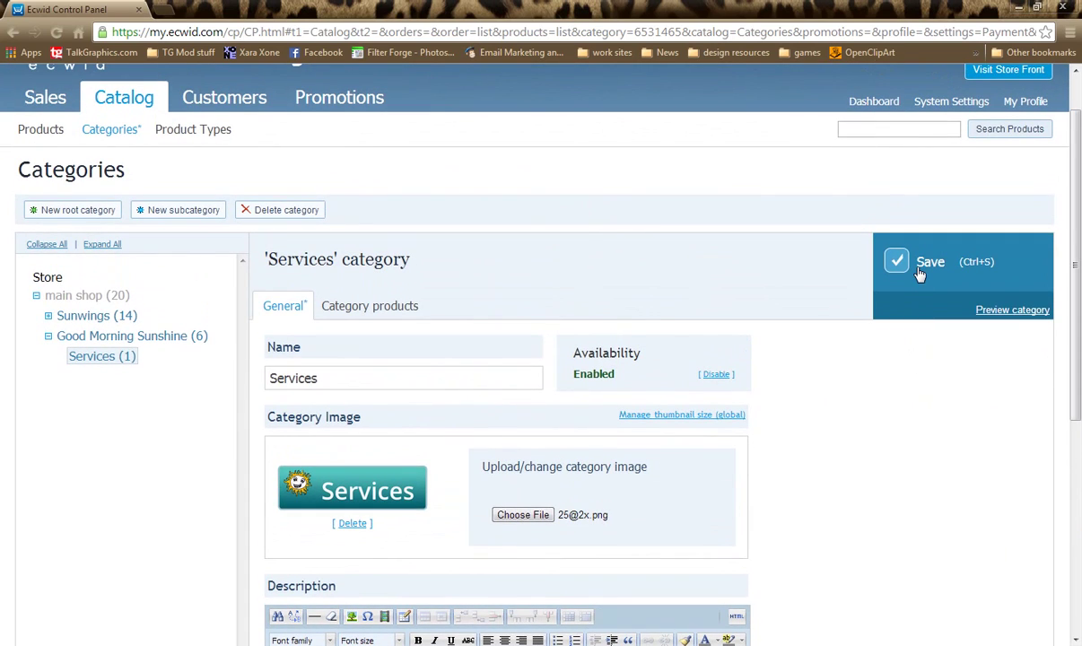
pyautogui.click(929, 263)
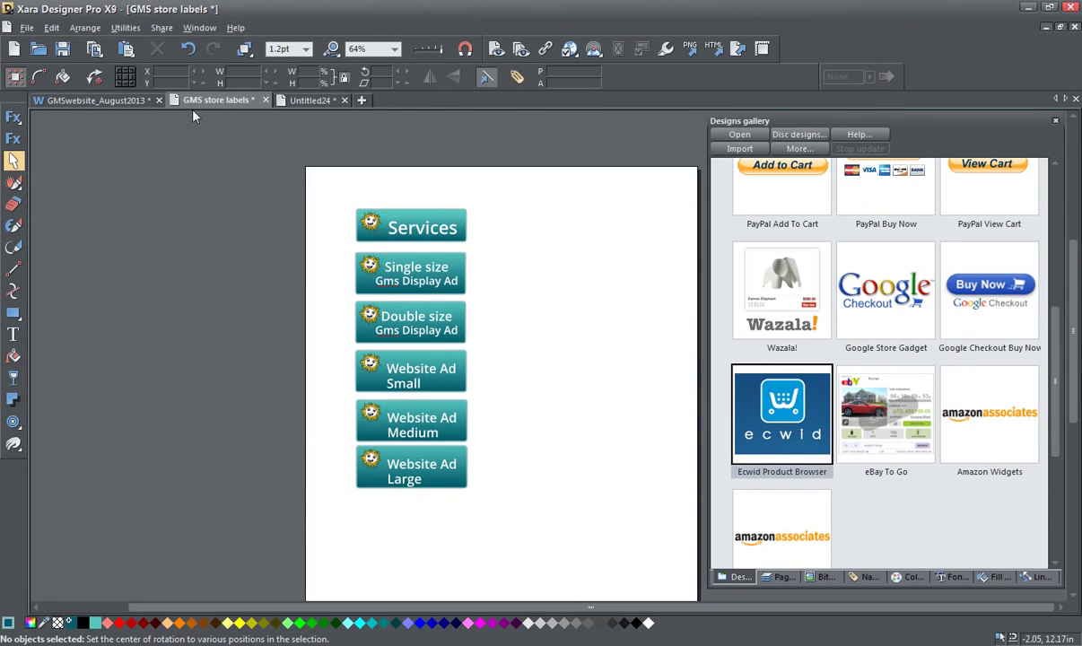
# Preview the GMSwebsite_August2013 page in a browser, check the Services label, and close it.
pyautogui.click(115, 101)
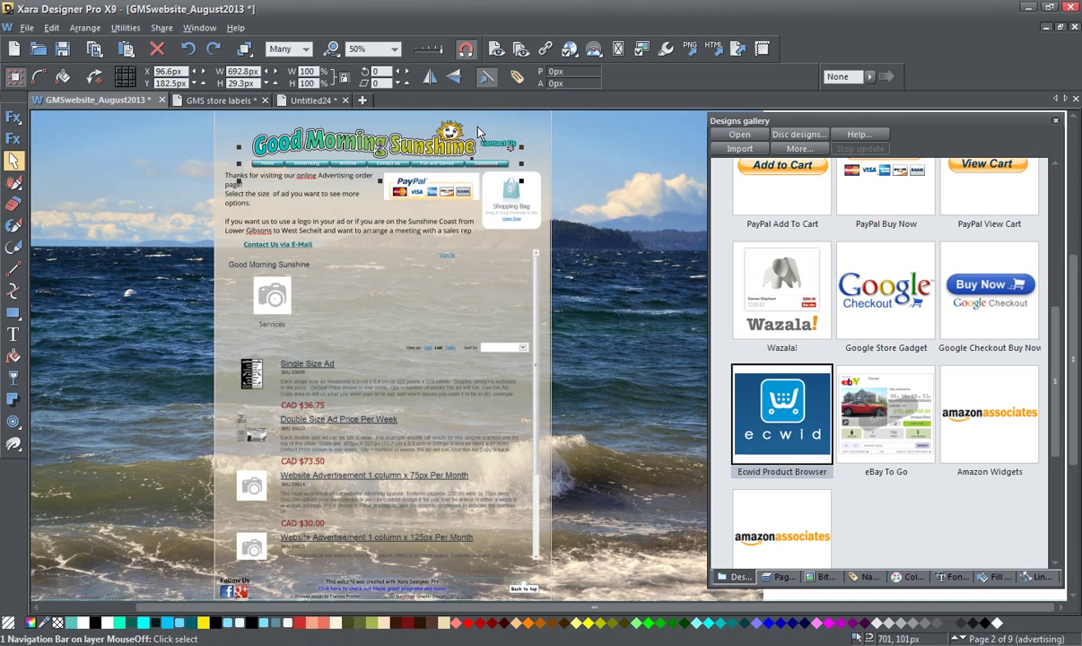
pyautogui.click(498, 49)
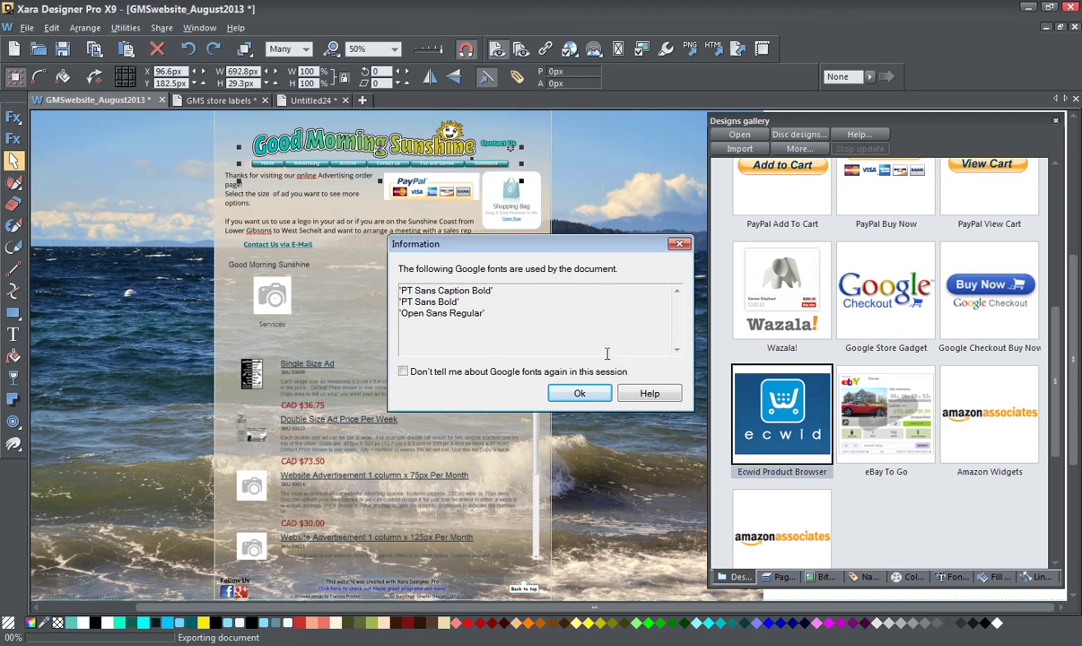
pyautogui.click(571, 393)
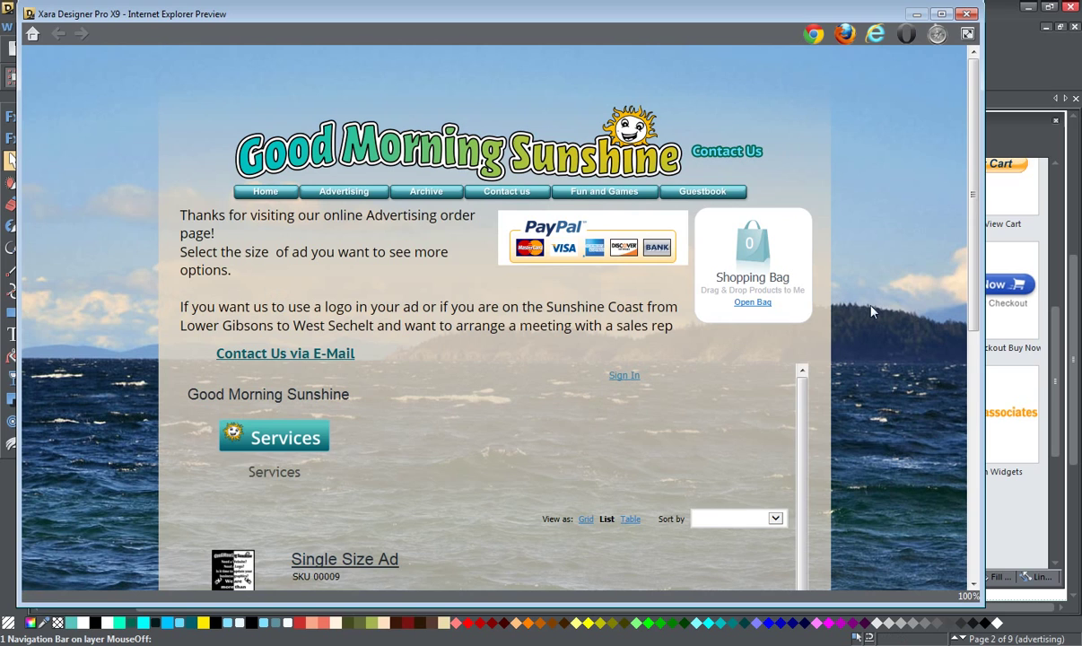
pyautogui.moveTo(974, 260); pyautogui.dragTo(977, 368)
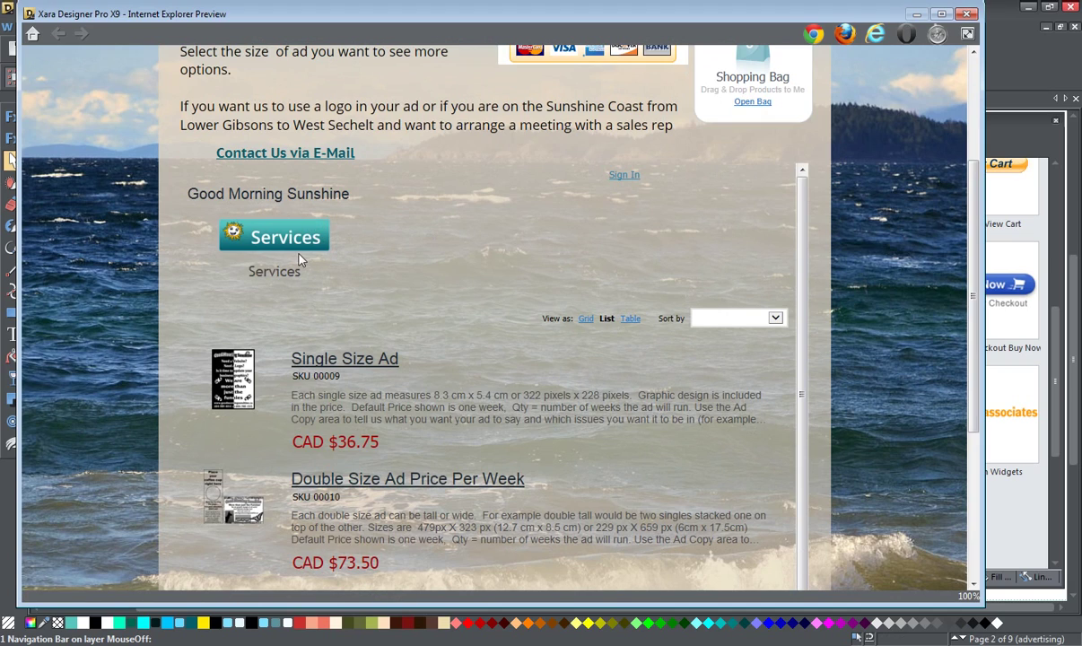
pyautogui.click(971, 16)
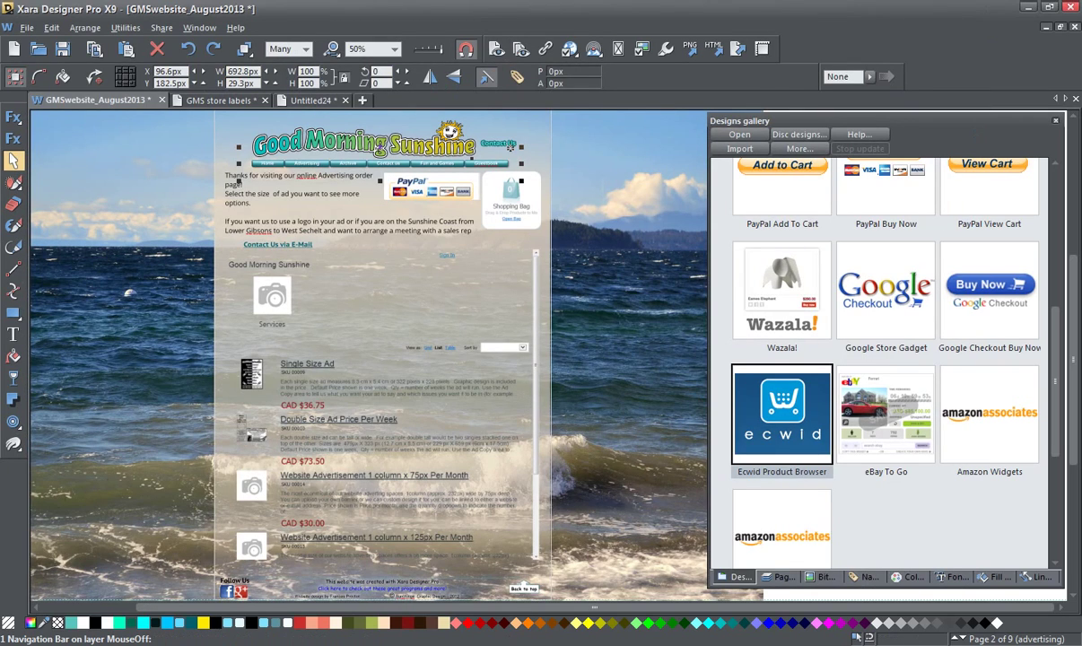
# Open the Double Size Ad Price Per Week product from Catalog > Products.
pyautogui.hotkey('alt', 'Tab')
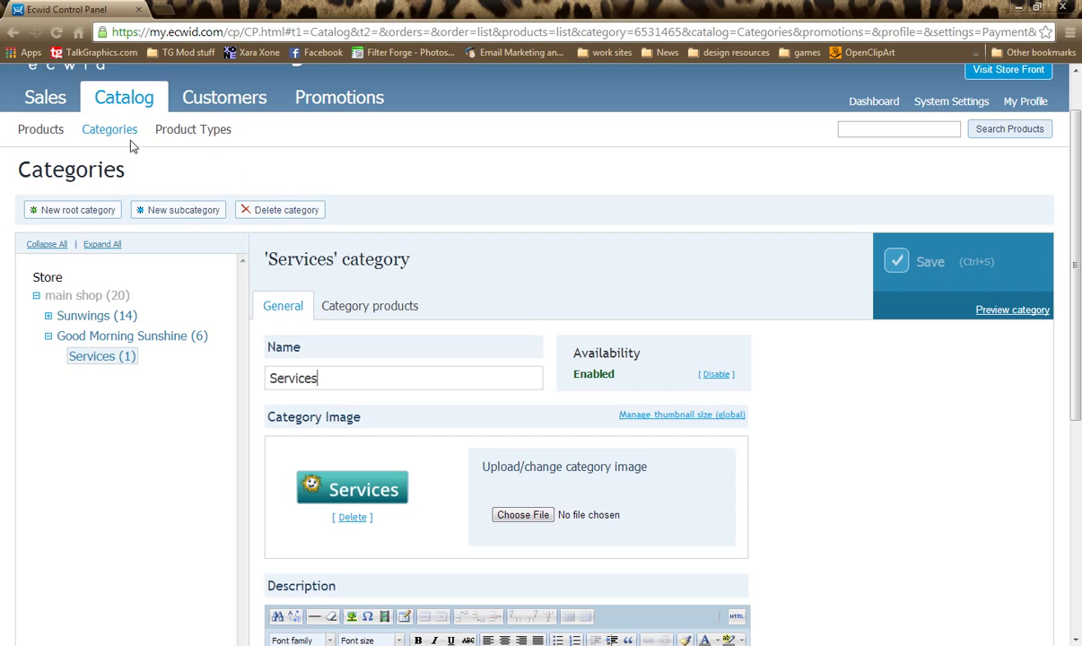
pyautogui.click(45, 134)
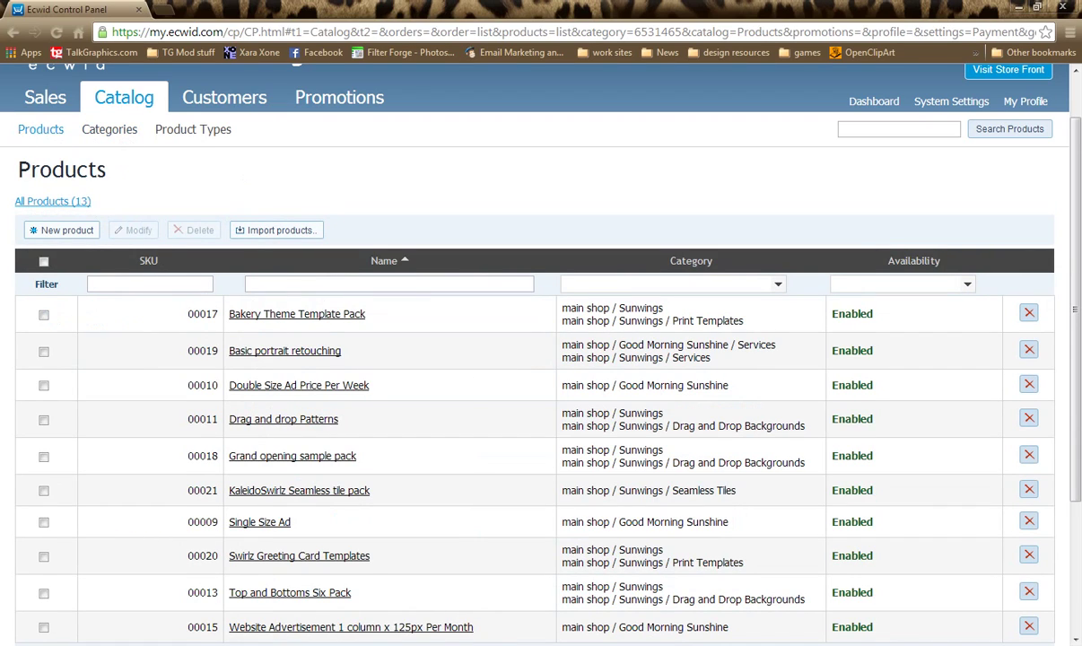
pyautogui.moveTo(1076, 151); pyautogui.dragTo(1080, 216)
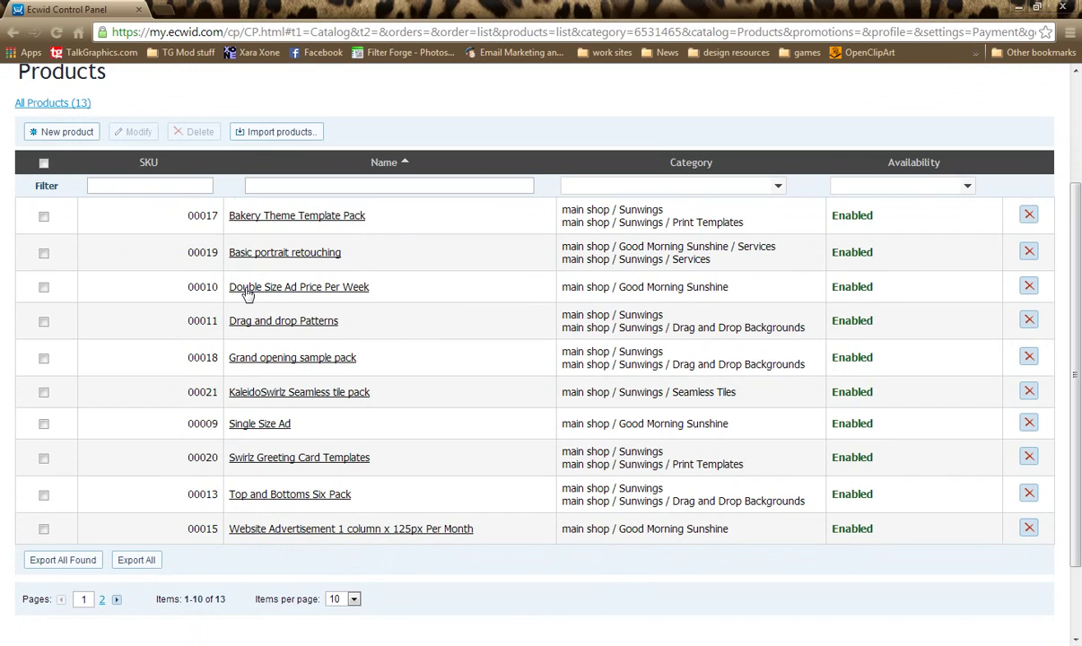
pyautogui.click(248, 289)
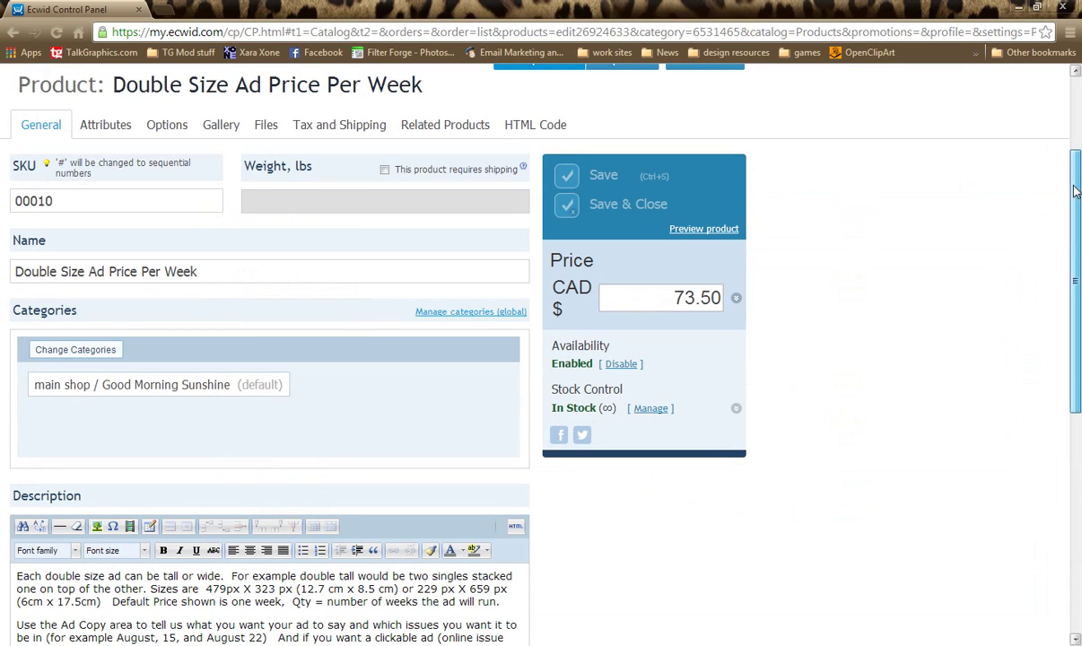
pyautogui.scroll(-2, 1065, 251)
pyautogui.moveTo(1077, 251); pyautogui.dragTo(1080, 432)
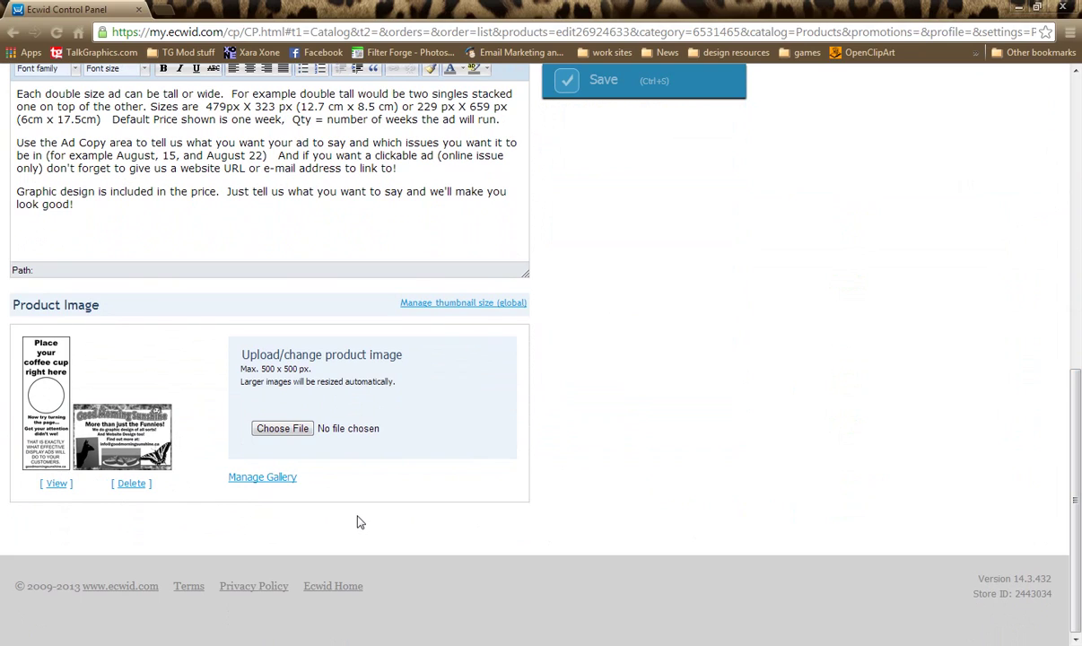
pyautogui.click(281, 429)
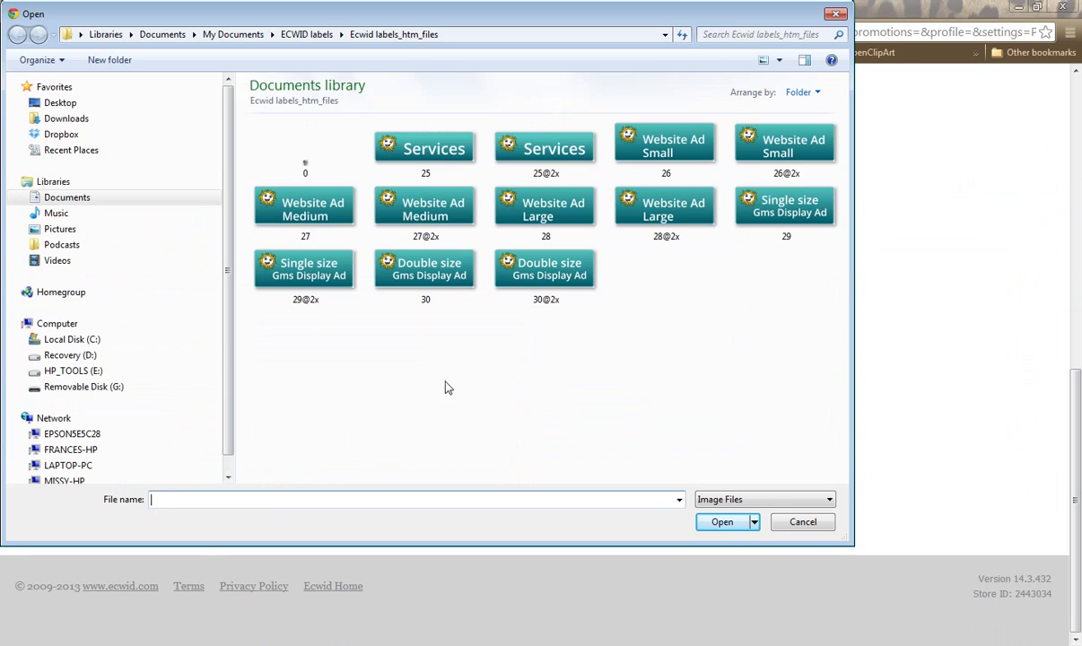
pyautogui.click(545, 283)
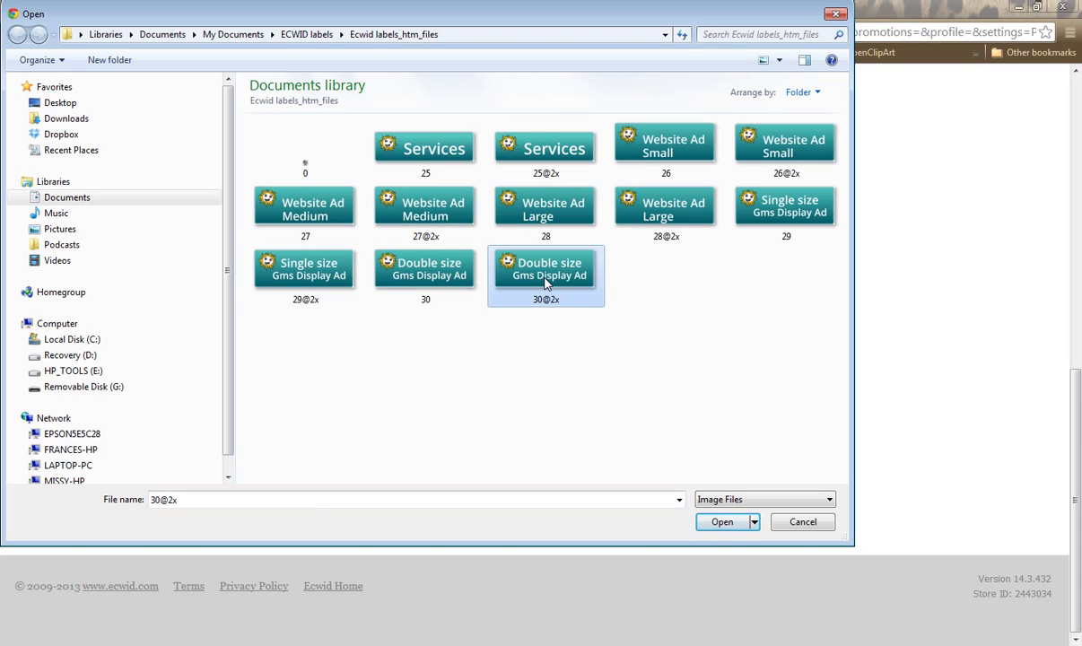
pyautogui.doubleClick(545, 283)
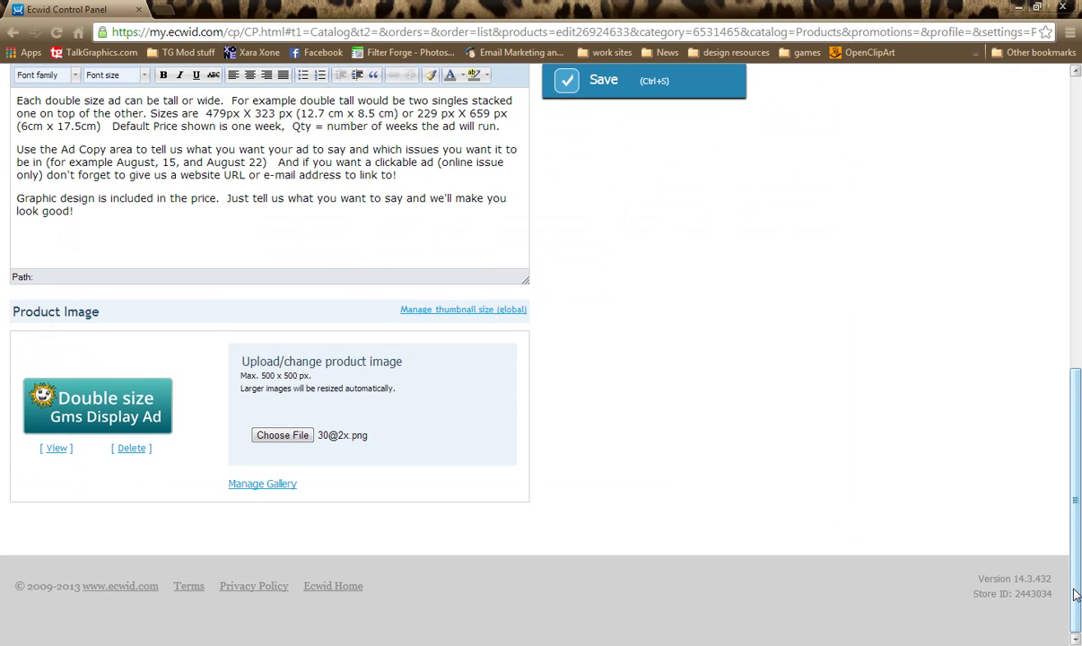
pyautogui.moveTo(1076, 594); pyautogui.dragTo(1068, 367)
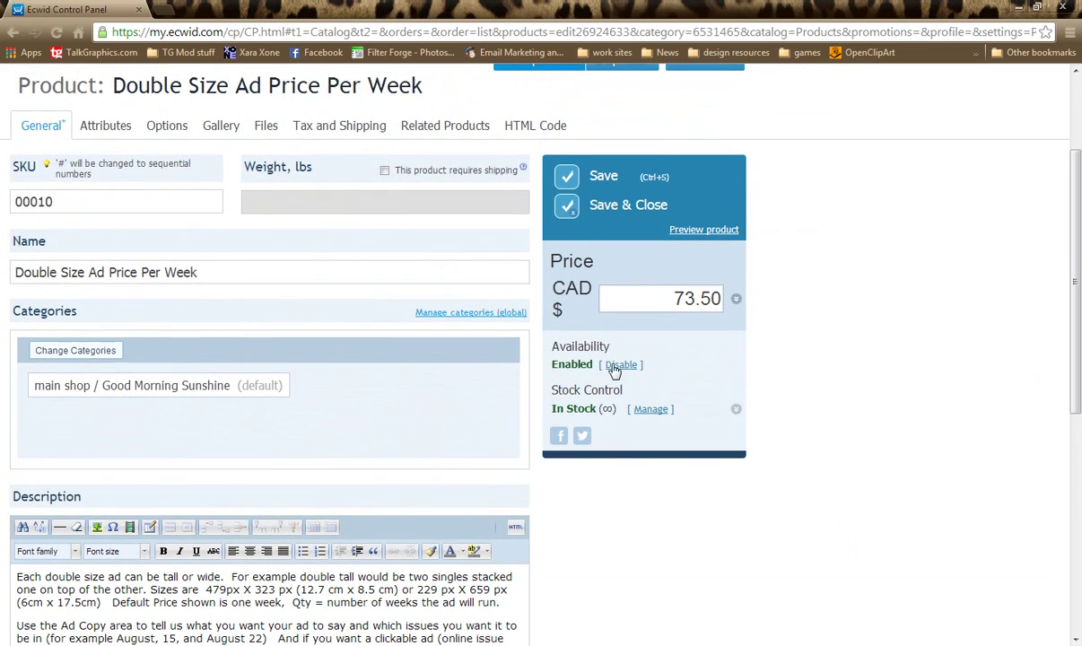
pyautogui.click(595, 178)
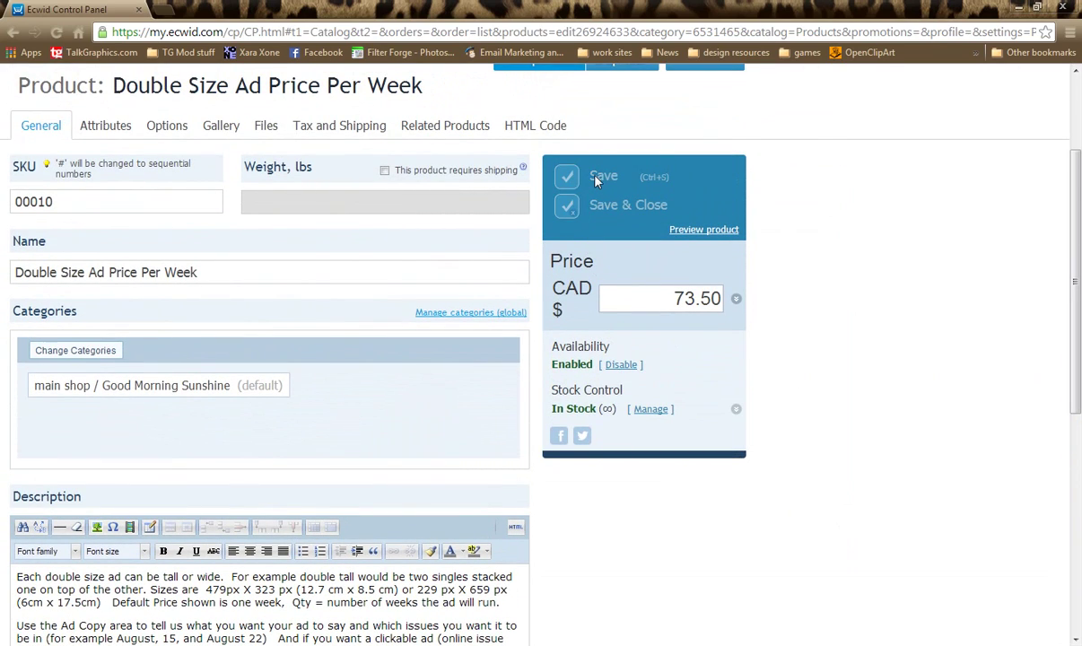